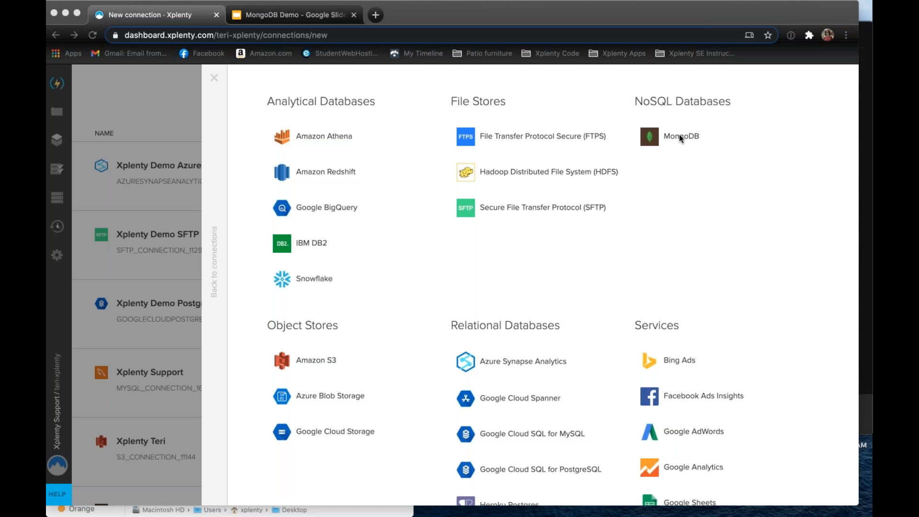
# Start a new MongoDB connection and name it My Mongo
pyautogui.click(681, 138)
pyautogui.click(681, 138)
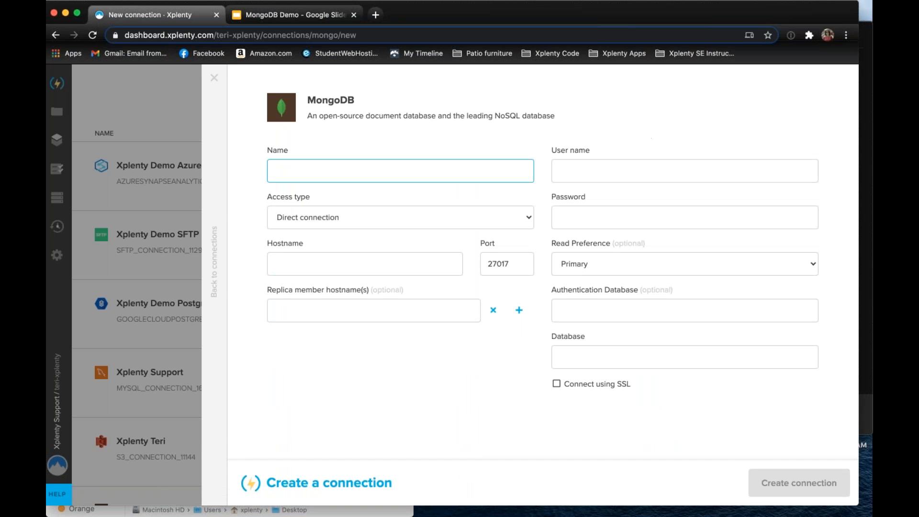
pyautogui.click(298, 173)
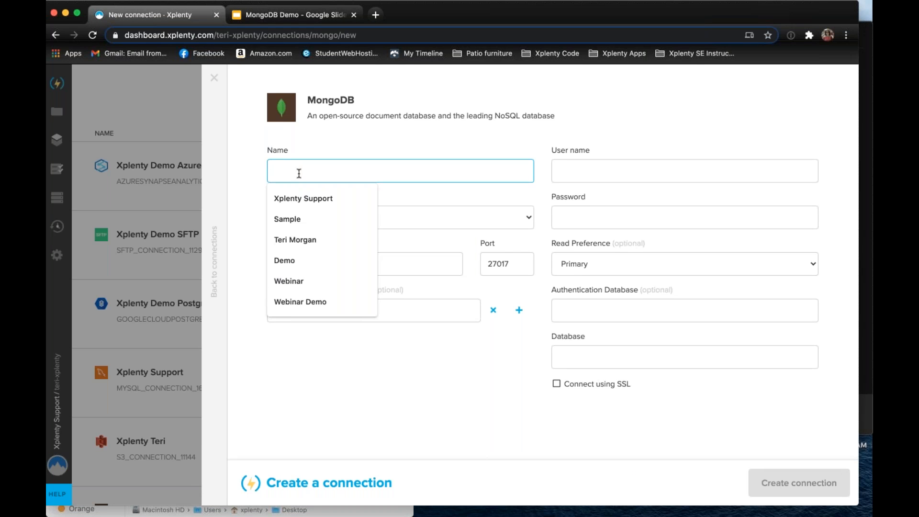
pyautogui.write('My Mongo')
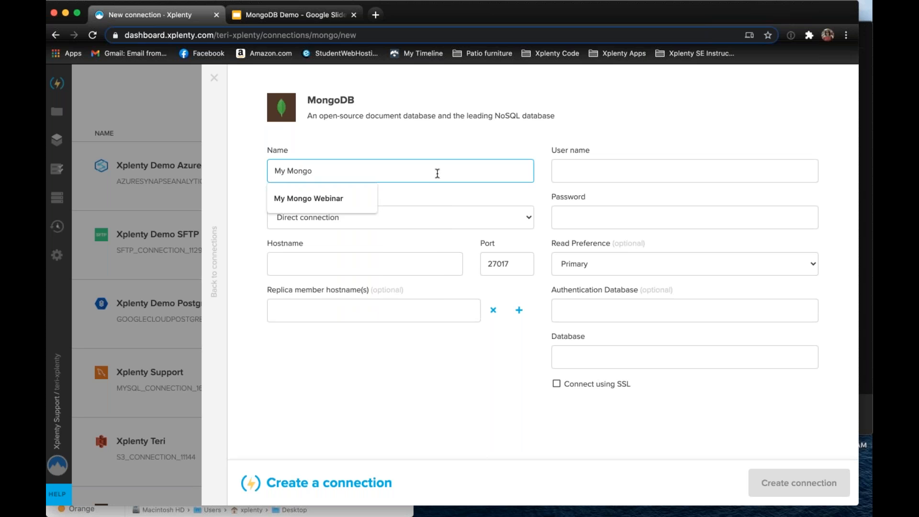
pyautogui.press('Escape')
pyautogui.press('Tab')
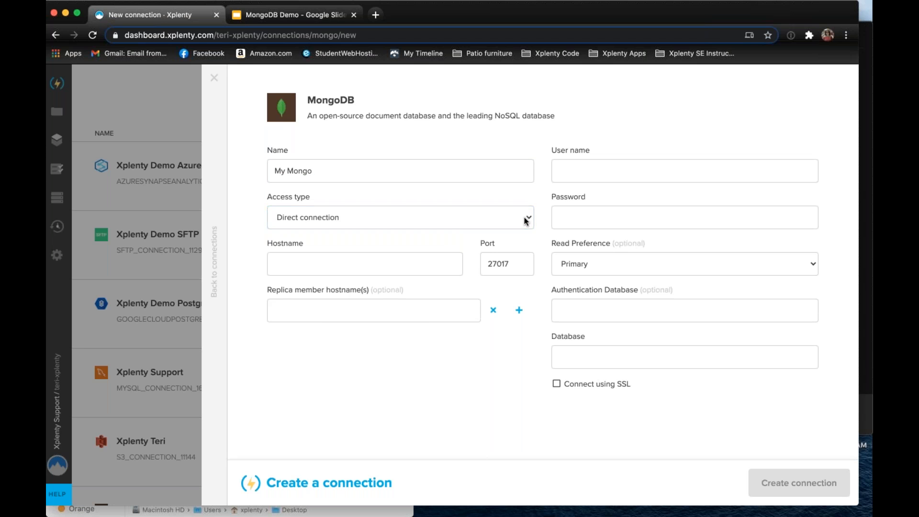
# Keep the direct connection access type and enter xplenty-atlas-mongodb-shard-00-00-lu0ov.mongodb.net as the hostname
pyautogui.click(527, 217)
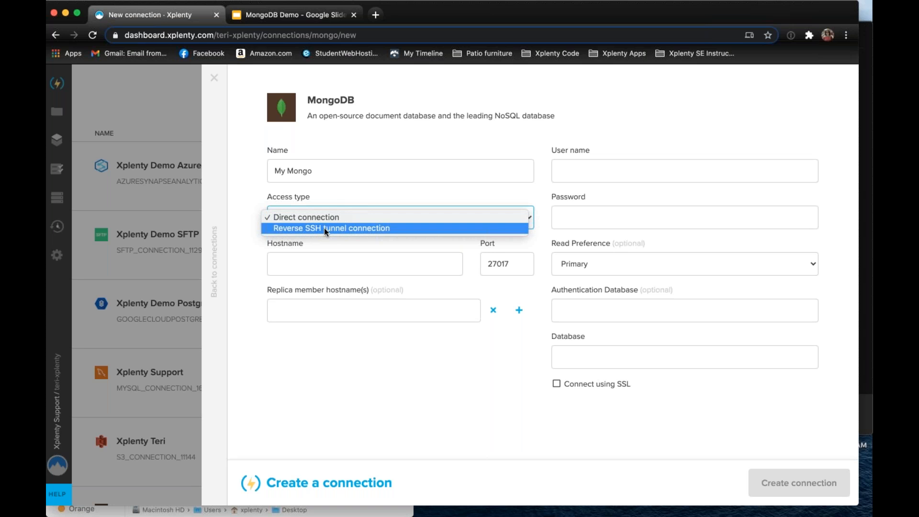
pyautogui.click(323, 269)
pyautogui.click(320, 263)
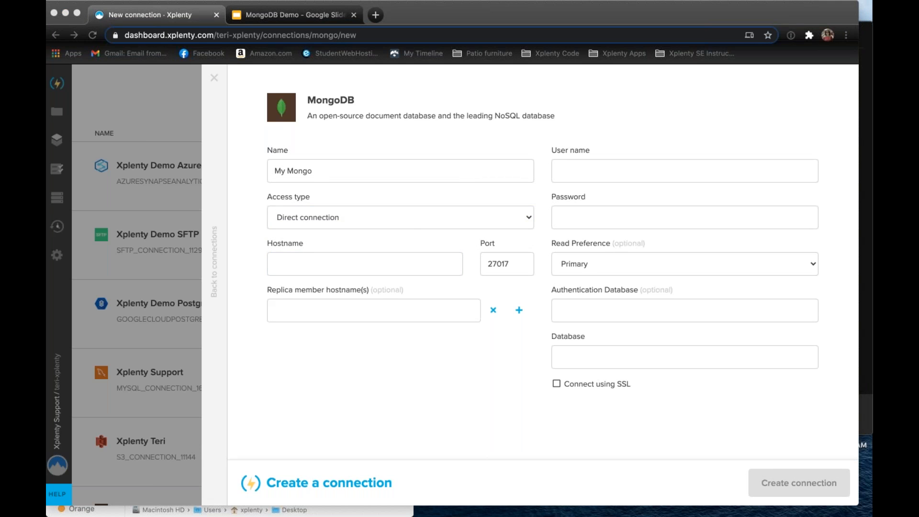
pyautogui.press('super+Tab')
pyautogui.click(358, 264)
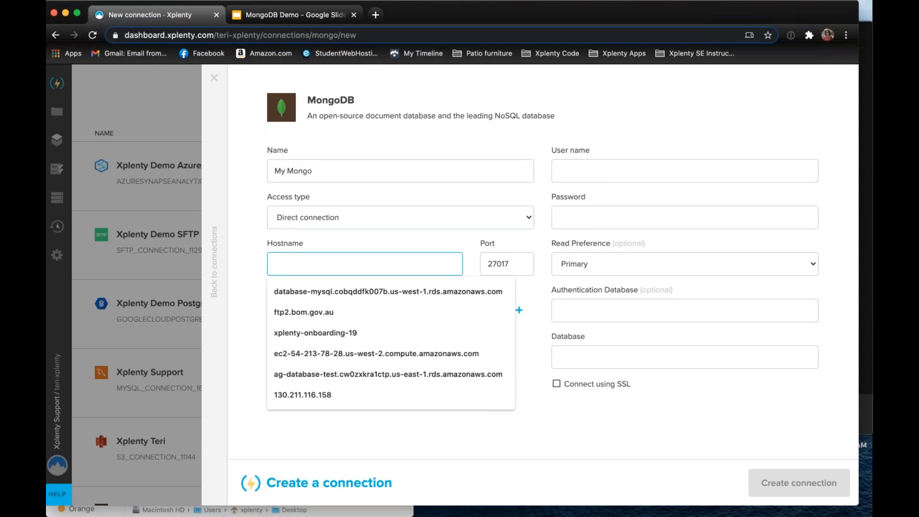
pyautogui.write('xplenty-atlas-mongodb-shard-00-00-lu0ov.mongodb.net')
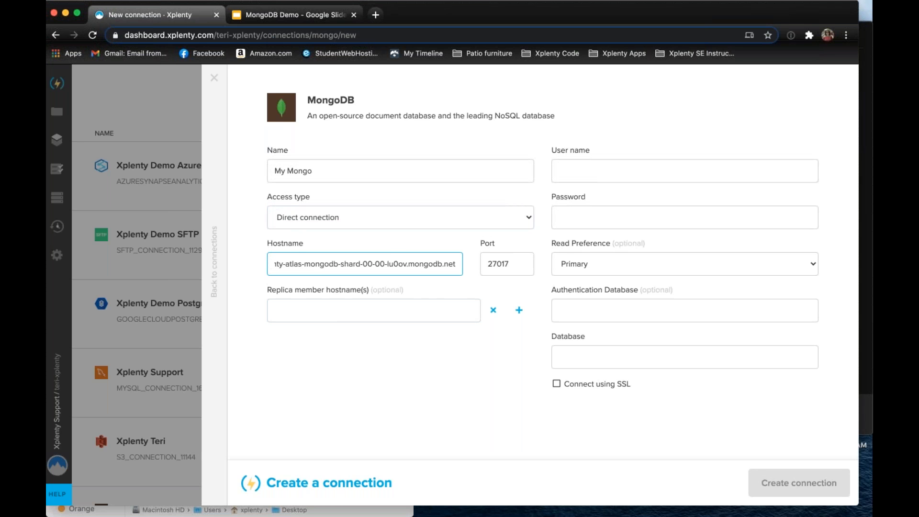
# Add two replica member hostnames: xplenty-atlas-mongodb-shard-00-01-lu0ov.mongodb.net and xplenty-atlas-mongodb-shard-00-02-lu0ov.mongodb.net
pyautogui.press('super+Tab')
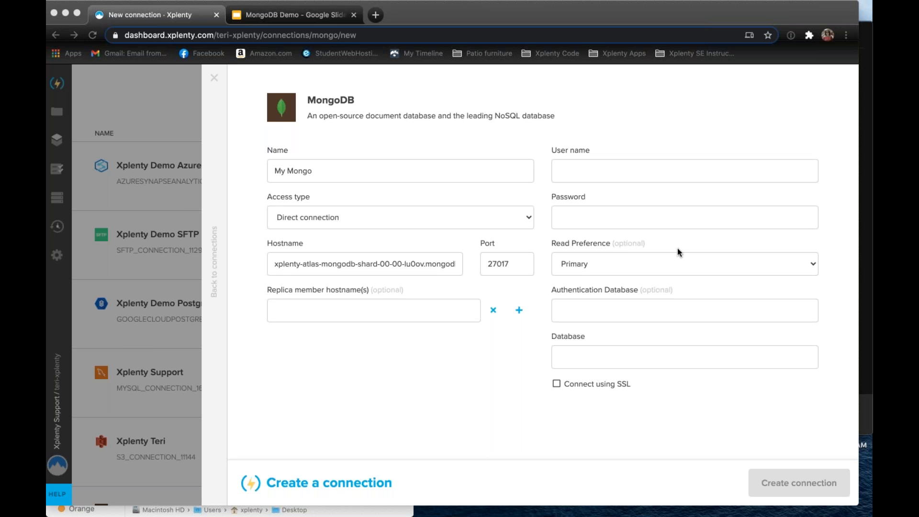
pyautogui.press('super+Tab')
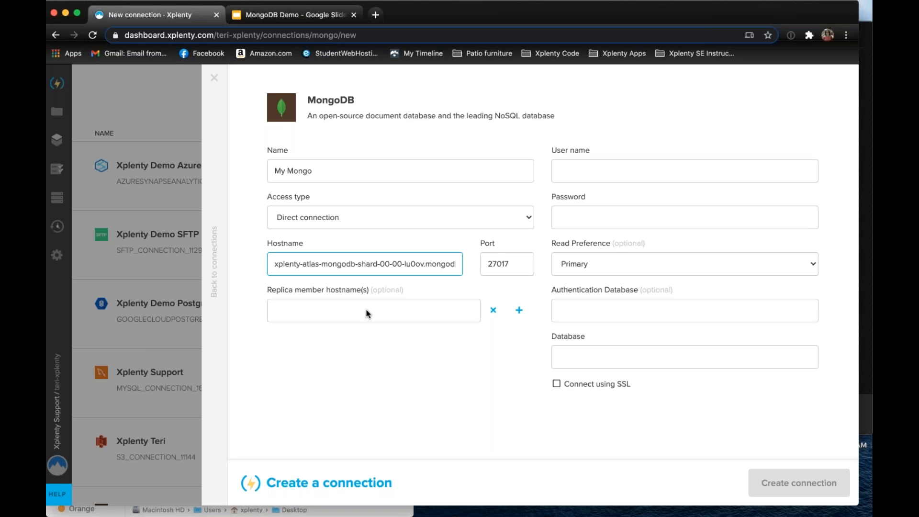
pyautogui.click(371, 310)
pyautogui.write('xplenty-atlas-mongodb-shard-00-01-lu0ov.mongodb.net')
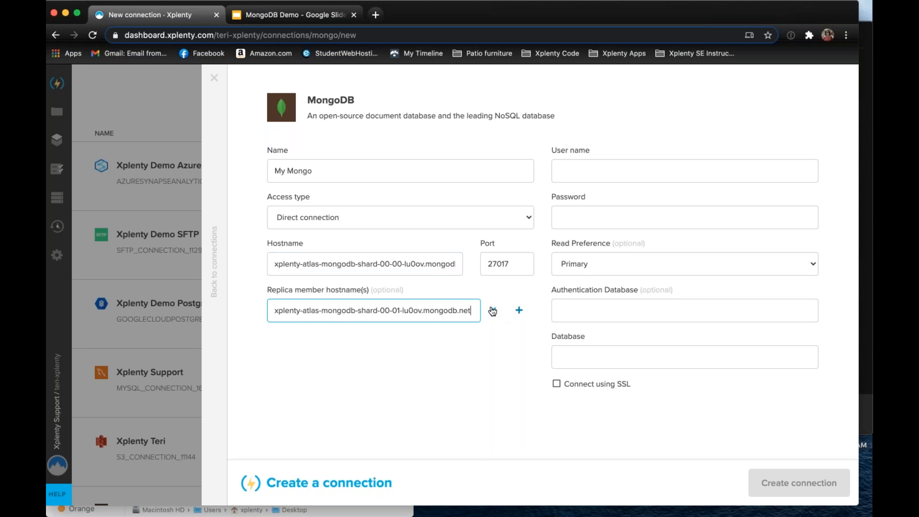
pyautogui.click(519, 310)
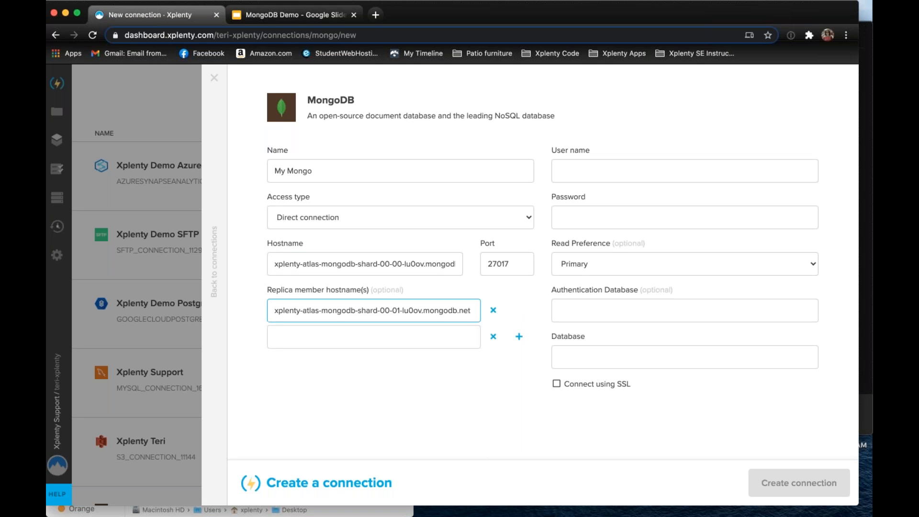
pyautogui.click(310, 341)
pyautogui.click(346, 365)
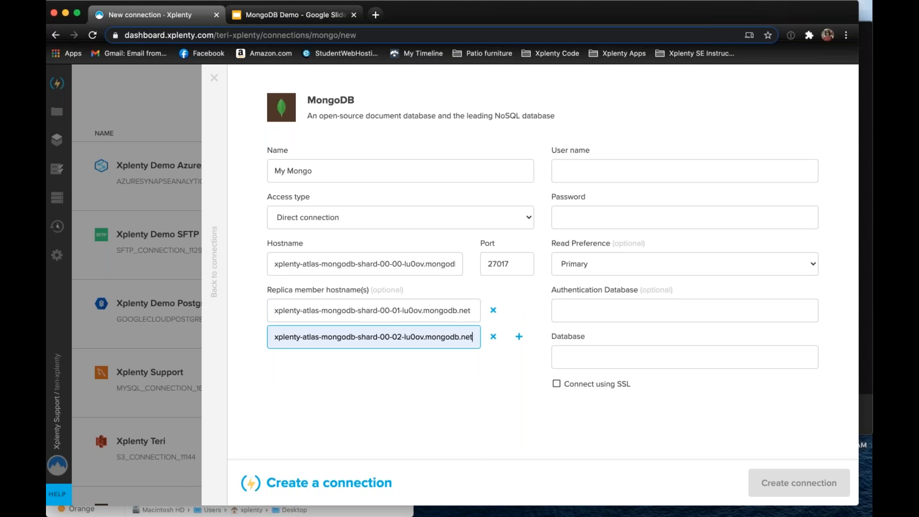
# Enter xplenty as the connection's user name and paste the database password
pyautogui.click(617, 172)
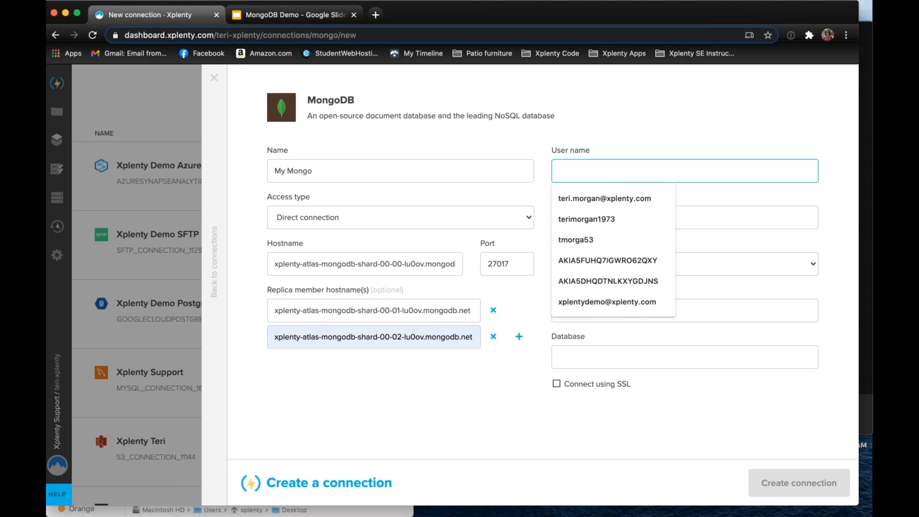
pyautogui.press('super+Tab')
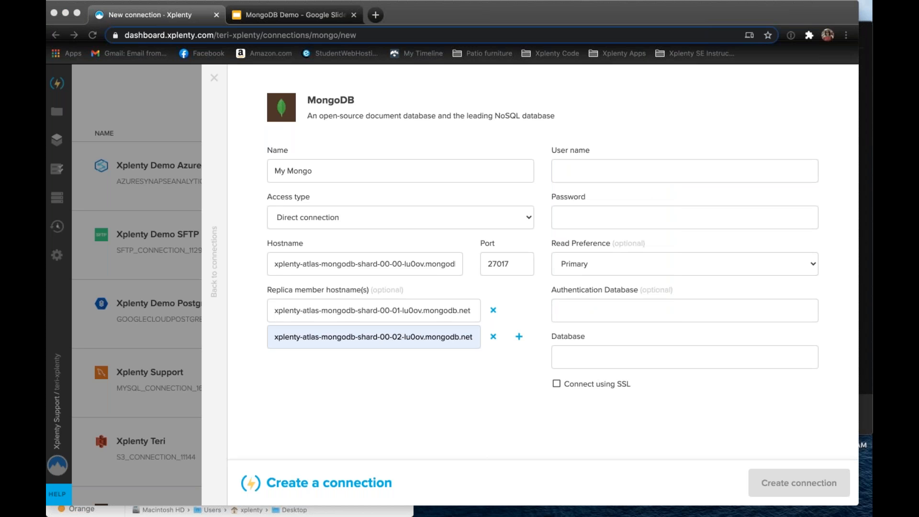
pyautogui.click(732, 171)
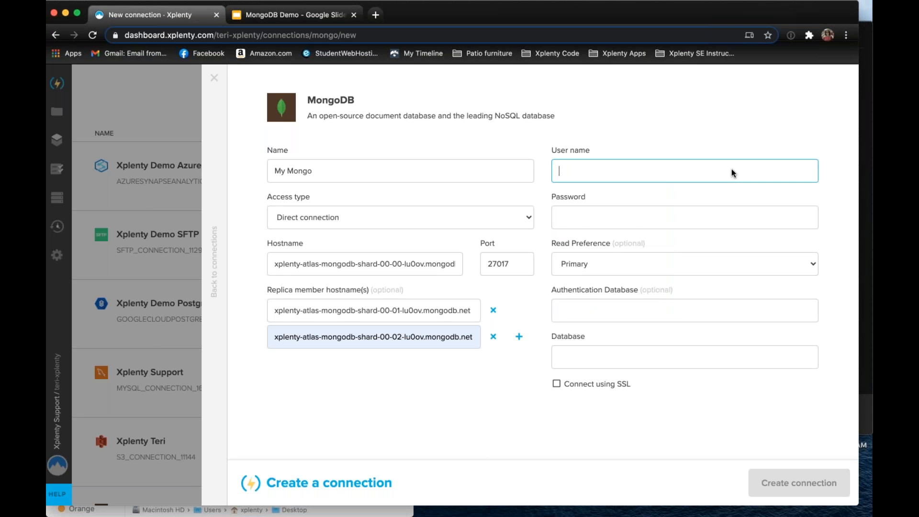
pyautogui.write('xplenty')
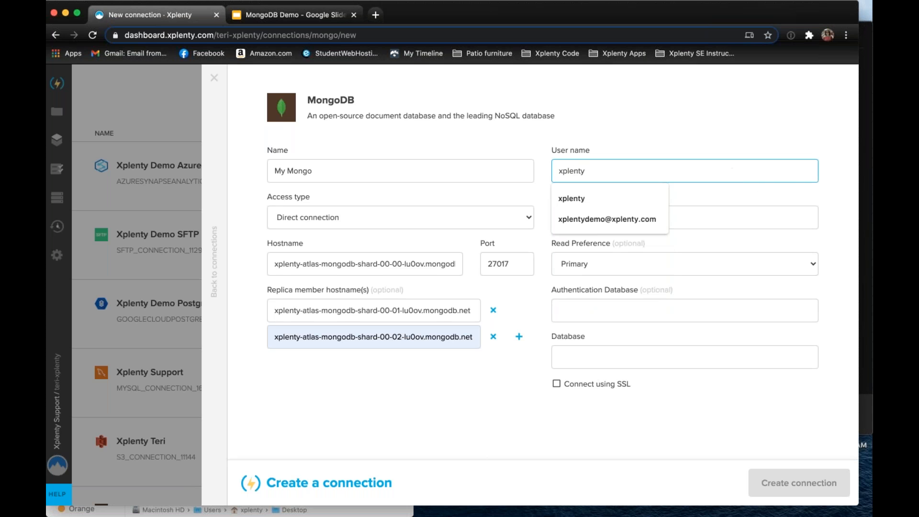
pyautogui.click(711, 216)
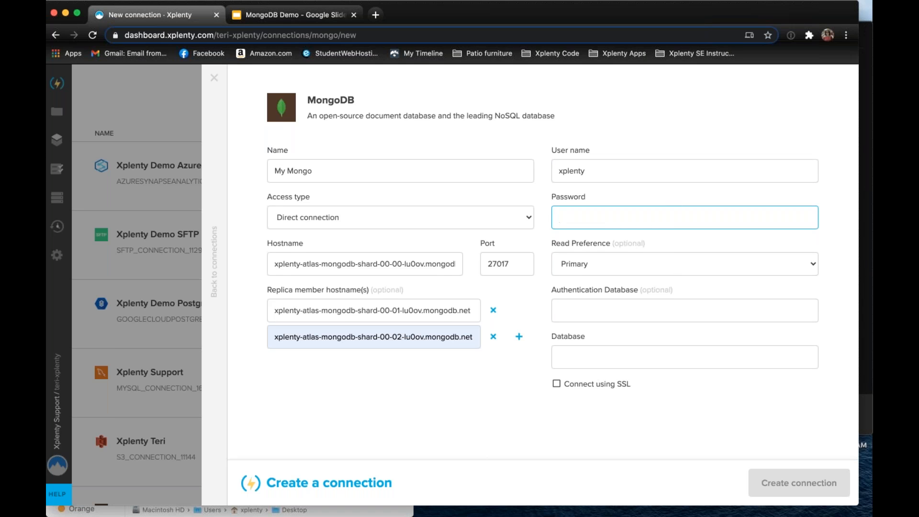
pyautogui.press('super+Tab')
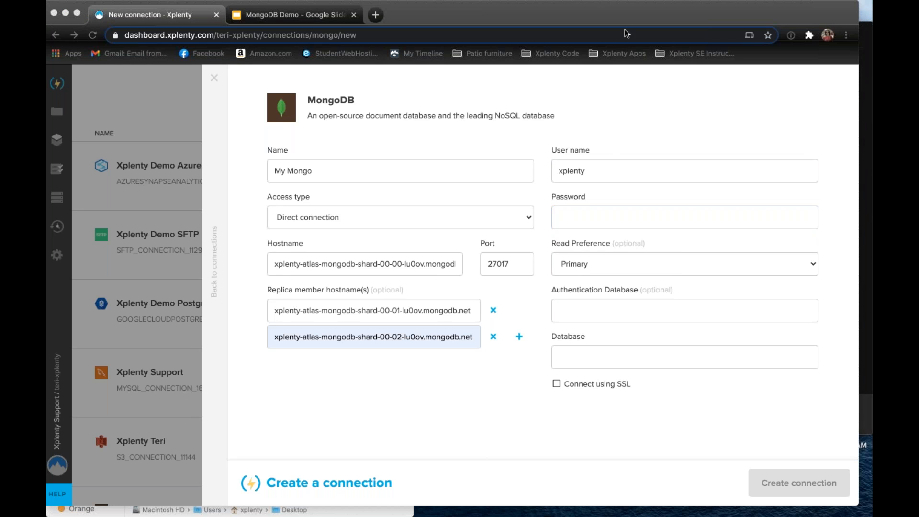
pyautogui.click(595, 217)
pyautogui.press('super+v')
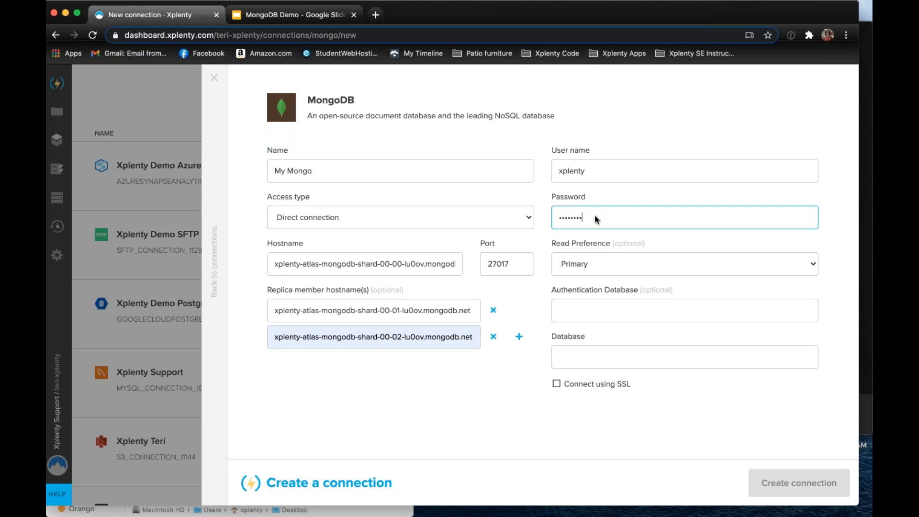
pyautogui.press('Tab')
# Set the authentication database to admin and the database to sample_airbnb
pyautogui.click(589, 309)
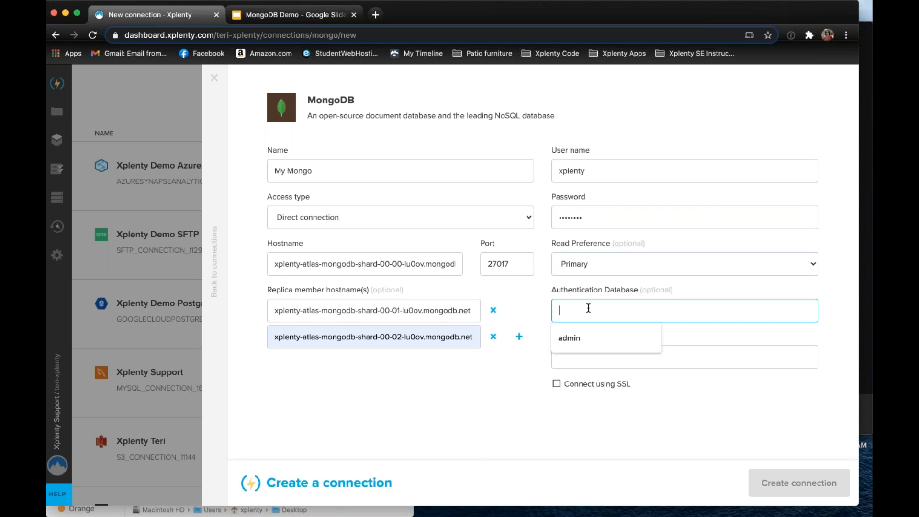
pyautogui.click(582, 337)
pyautogui.click(585, 355)
pyautogui.click(588, 385)
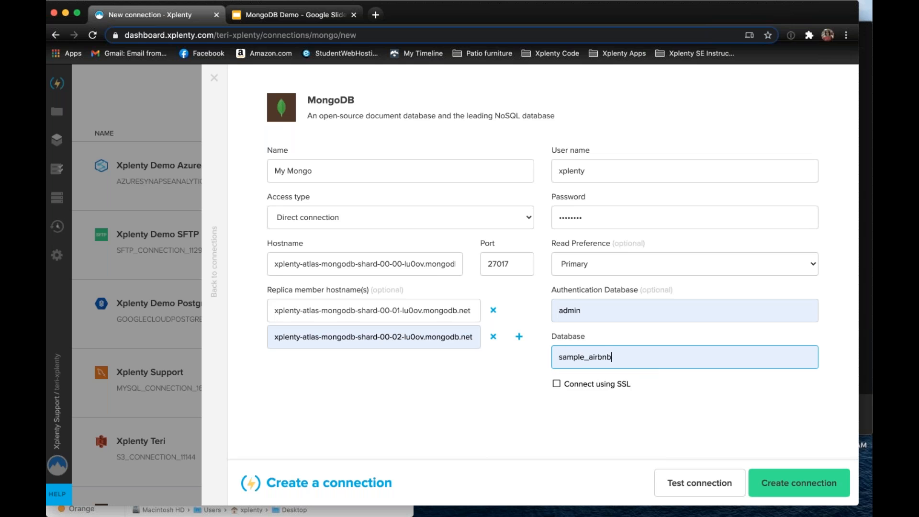
# Enable SSL for the MongoDB connection, test it and create it
pyautogui.click(557, 384)
pyautogui.click(691, 487)
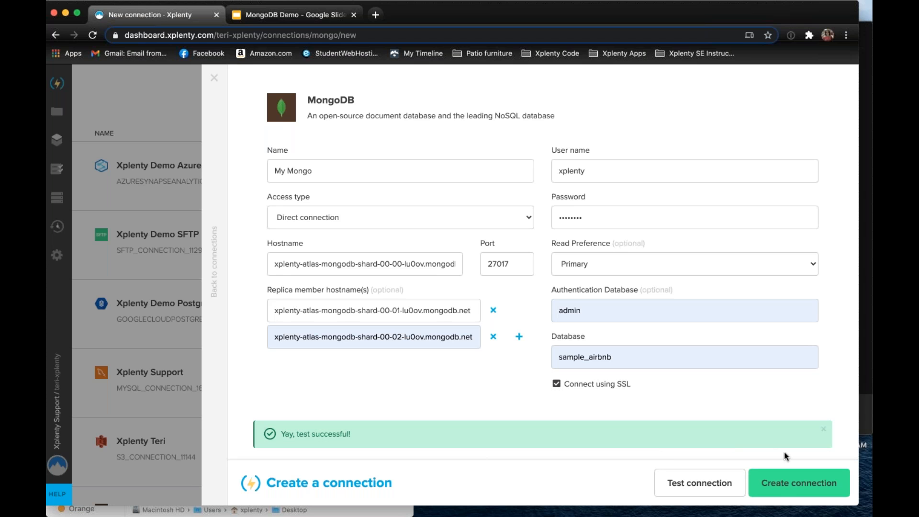
pyautogui.click(782, 486)
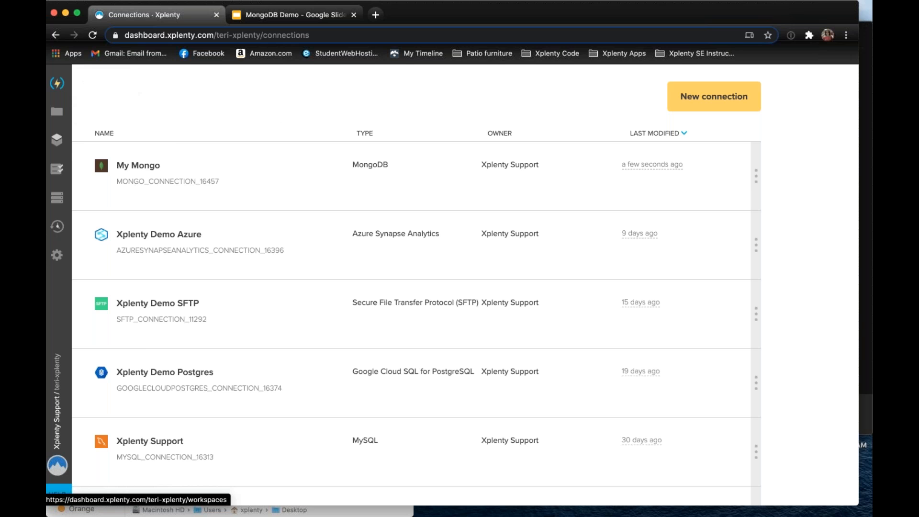
# Start a new package and name it Webinar Demo
pyautogui.click(56, 141)
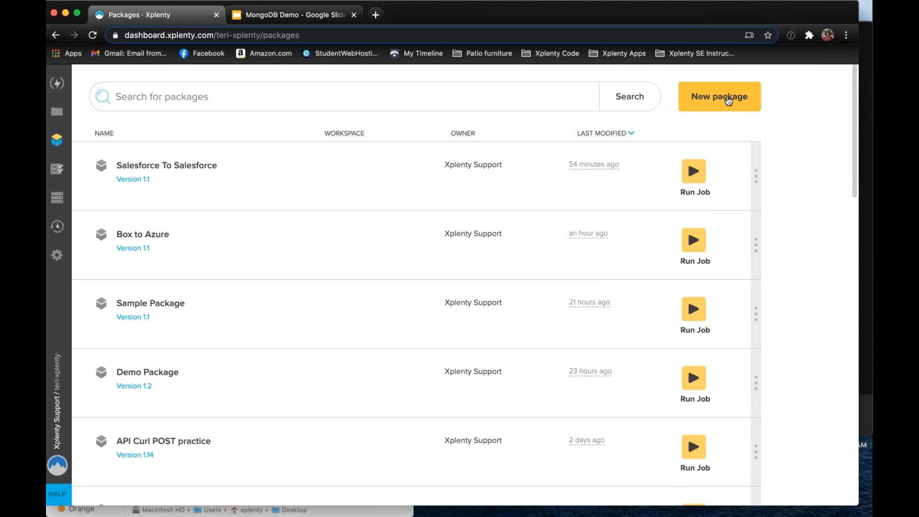
pyautogui.click(728, 100)
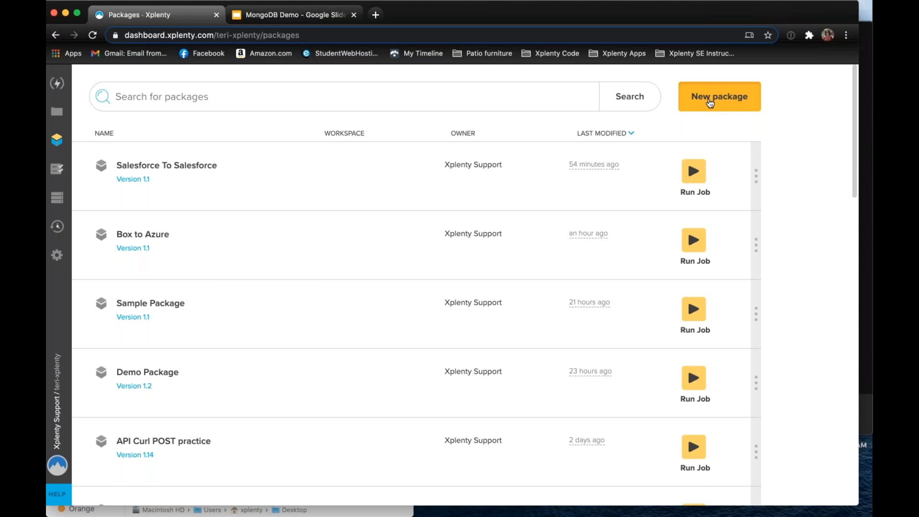
pyautogui.click(710, 102)
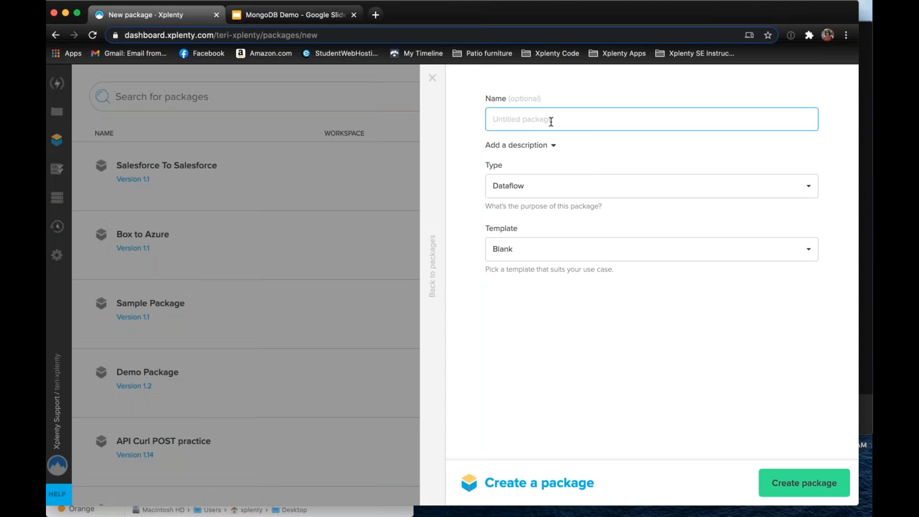
pyautogui.click(551, 122)
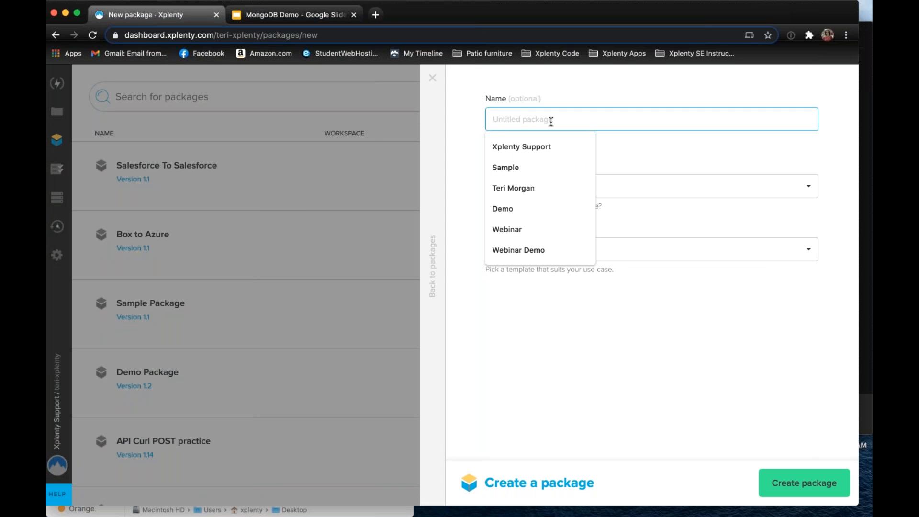
pyautogui.write('Webinar')
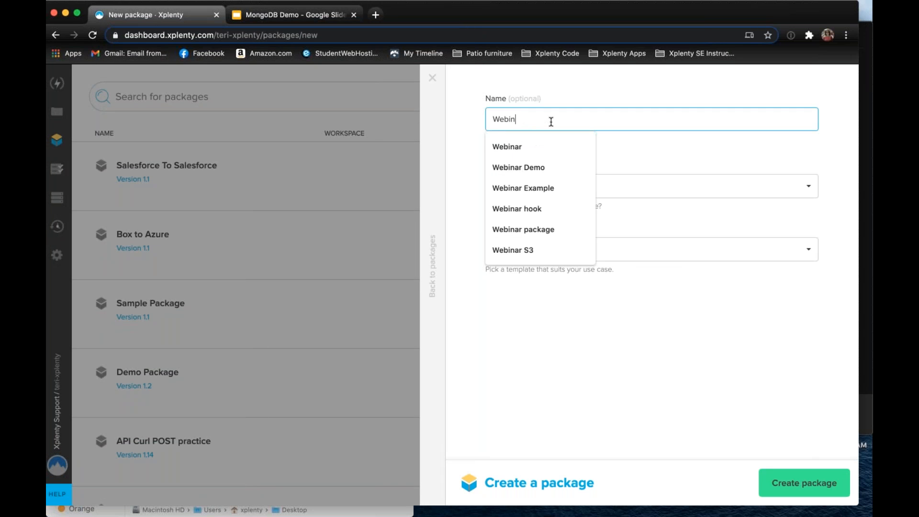
pyautogui.click(536, 165)
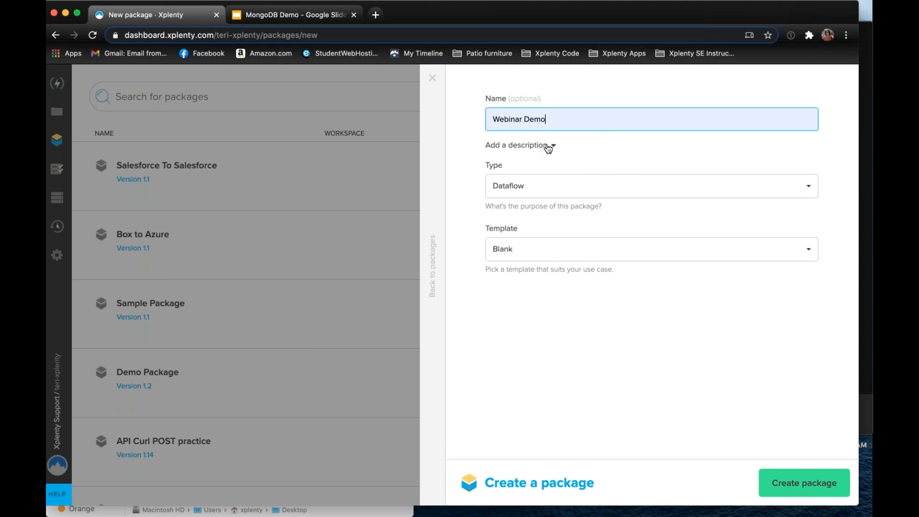
# Leave the description out, keep the Dataflow type with the Blank template, and create the package
pyautogui.click(548, 147)
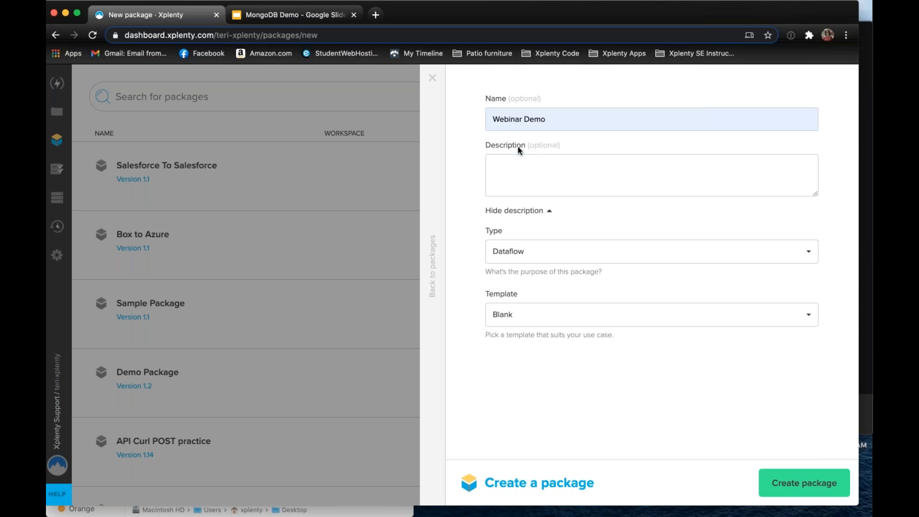
pyautogui.click(539, 213)
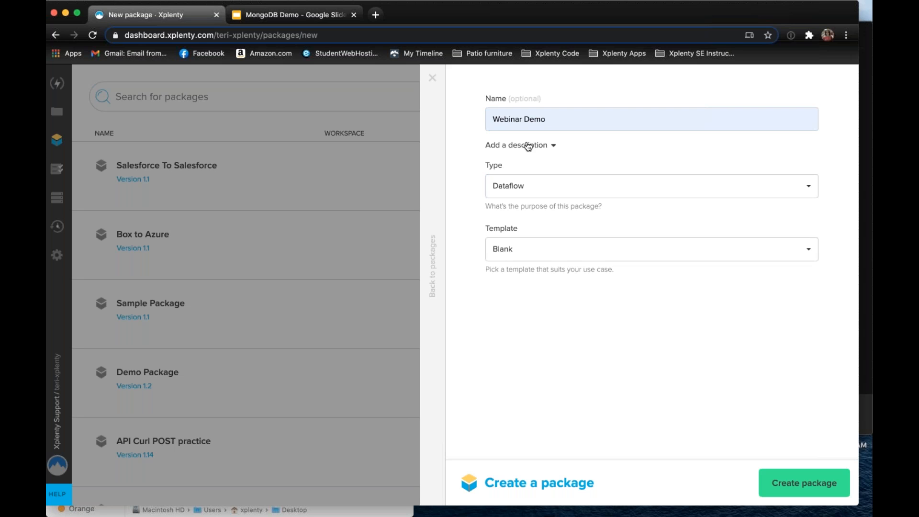
pyautogui.click(540, 188)
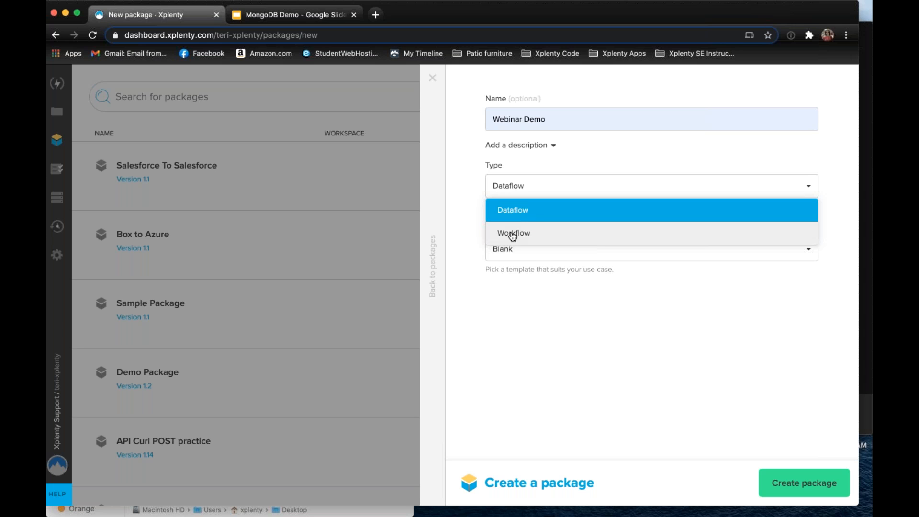
pyautogui.click(531, 214)
pyautogui.click(800, 485)
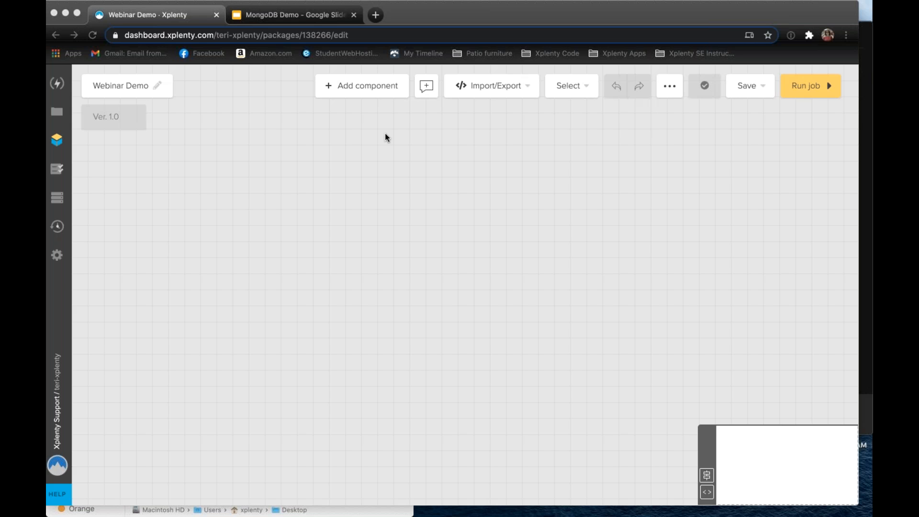
# Add a File Storage source component and place it near the upper-left area of the package canvas
pyautogui.click(372, 87)
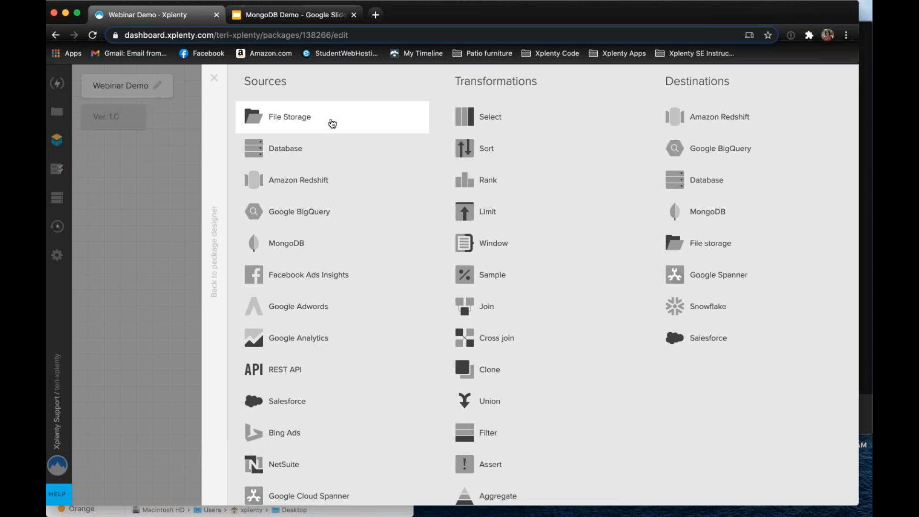
pyautogui.click(308, 119)
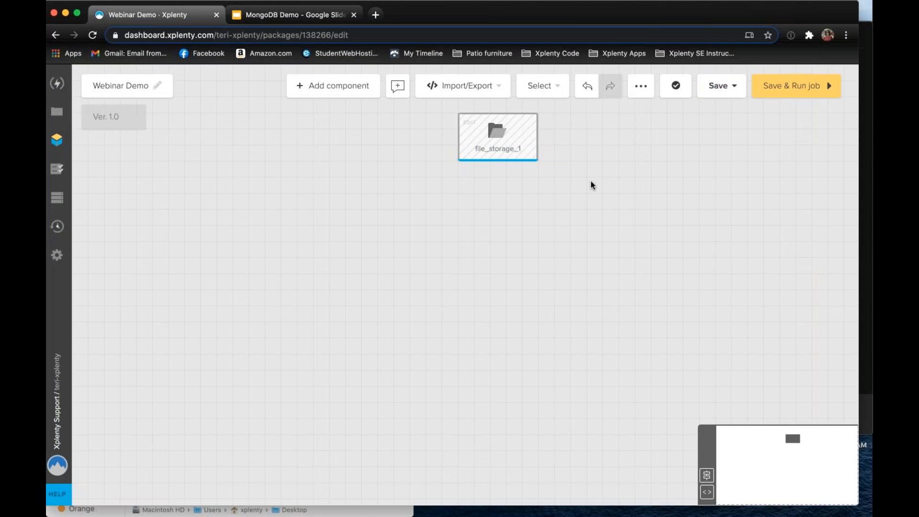
pyautogui.moveTo(510, 139)
pyautogui.moveTo(509, 139); pyautogui.dragTo(267, 174)
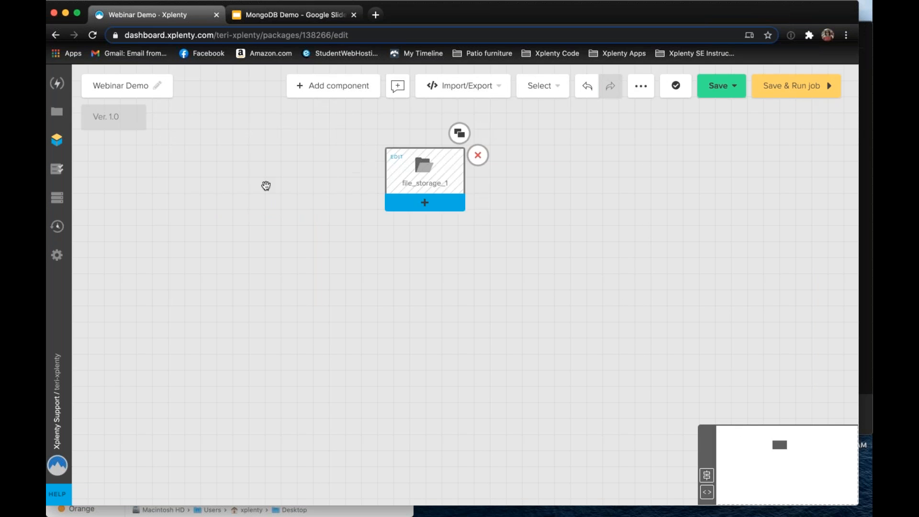
pyautogui.moveTo(263, 185); pyautogui.dragTo(271, 188)
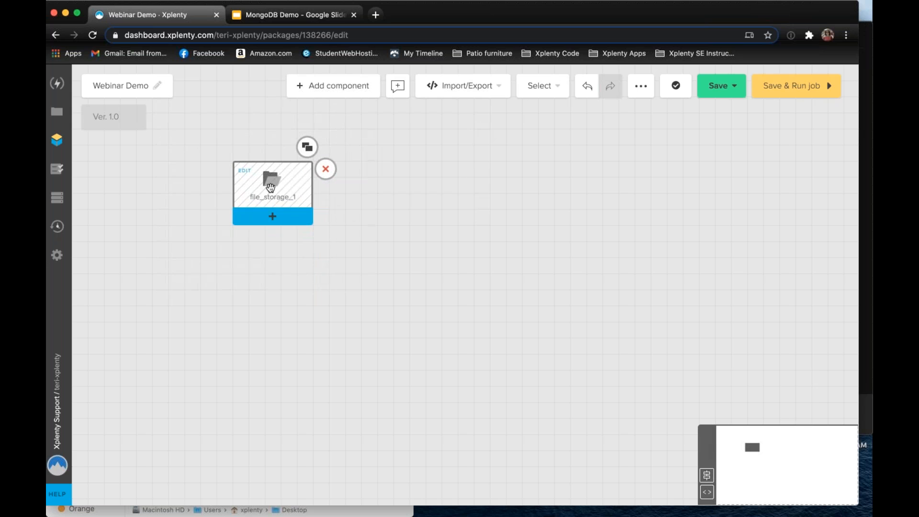
# Edit the new File Storage source and choose the existing S3 connection as its input connection
pyautogui.click(266, 188)
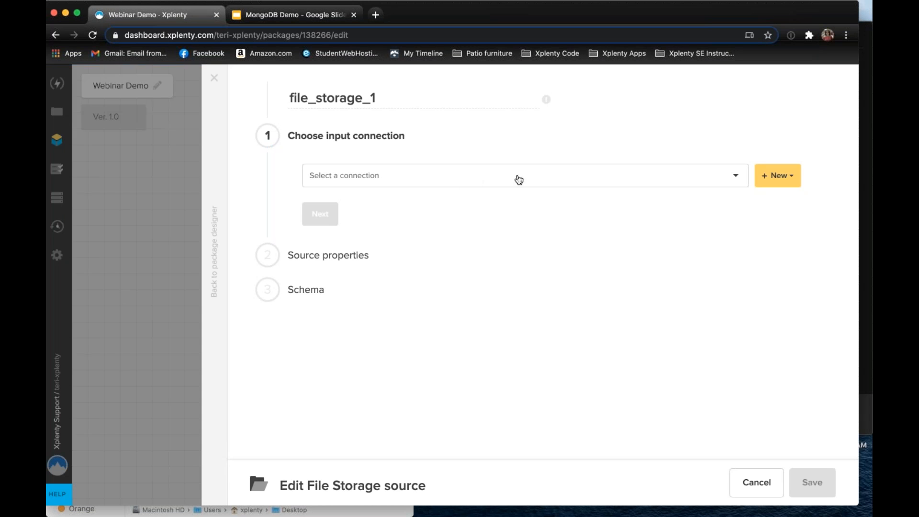
pyautogui.click(728, 177)
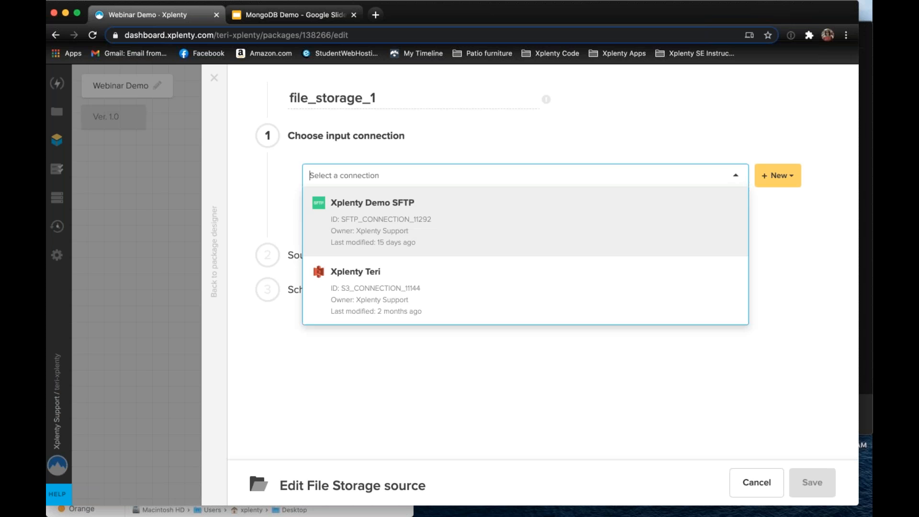
pyautogui.click(373, 287)
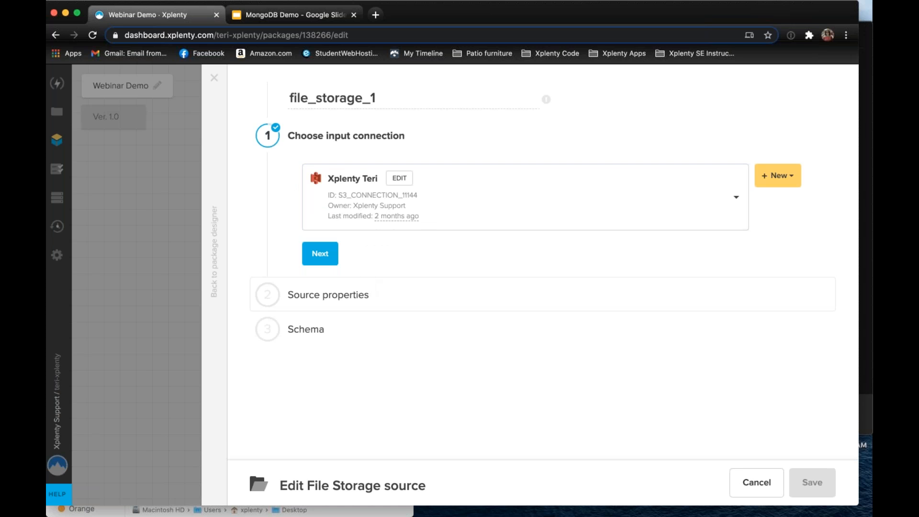
pyautogui.click(319, 255)
# Set the source bucket to xplenty-teri and the source path to teri/sample_data/mongo_doc*, and rename the component treatment_data
pyautogui.click(373, 222)
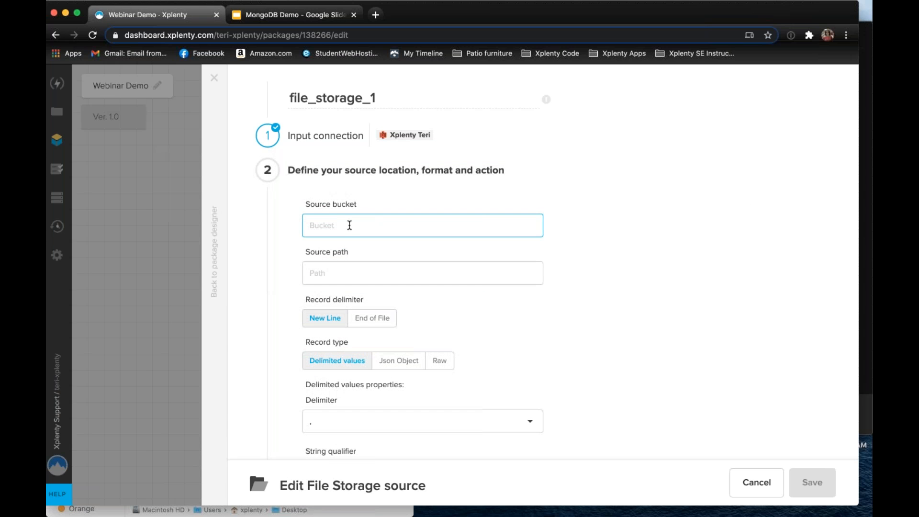
pyautogui.write('xplenty-teri')
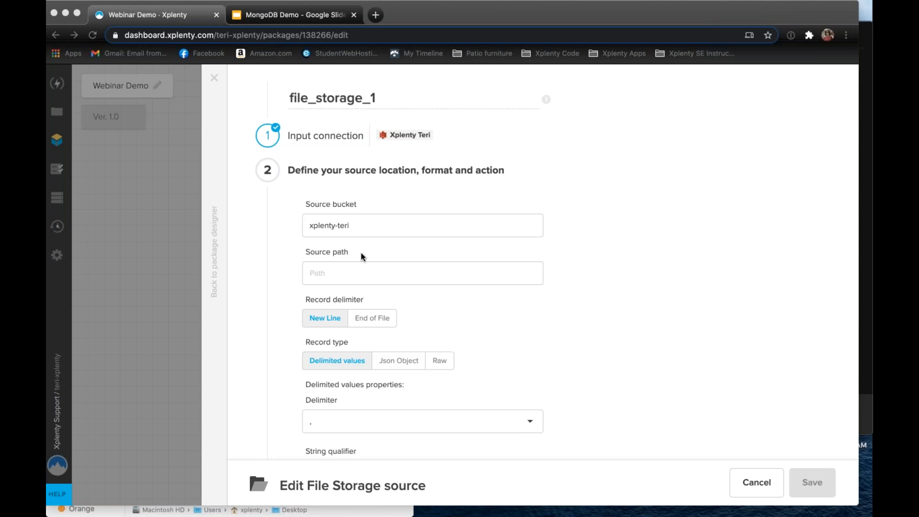
pyautogui.click(350, 278)
pyautogui.click(351, 278)
pyautogui.write('teri/sample_data/mongo_doc*')
pyautogui.moveTo(377, 98); pyautogui.dragTo(301, 98)
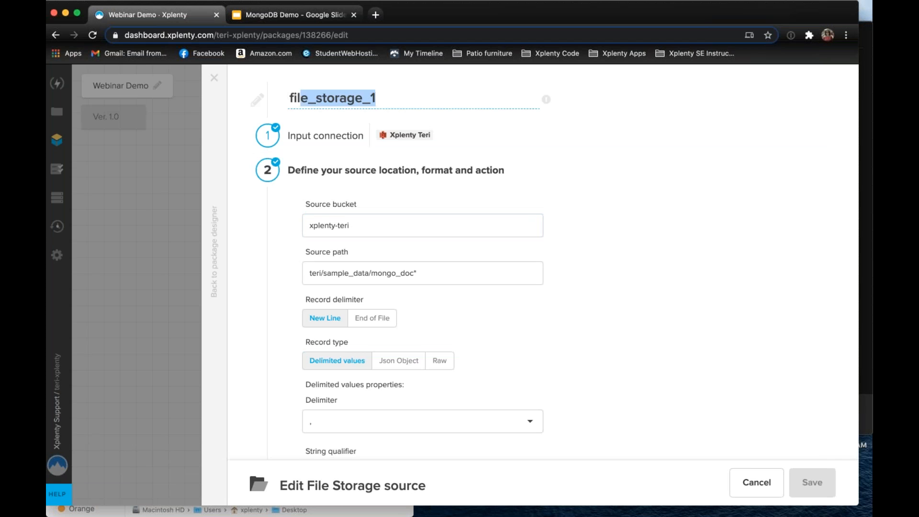
pyautogui.write('treatment_data')
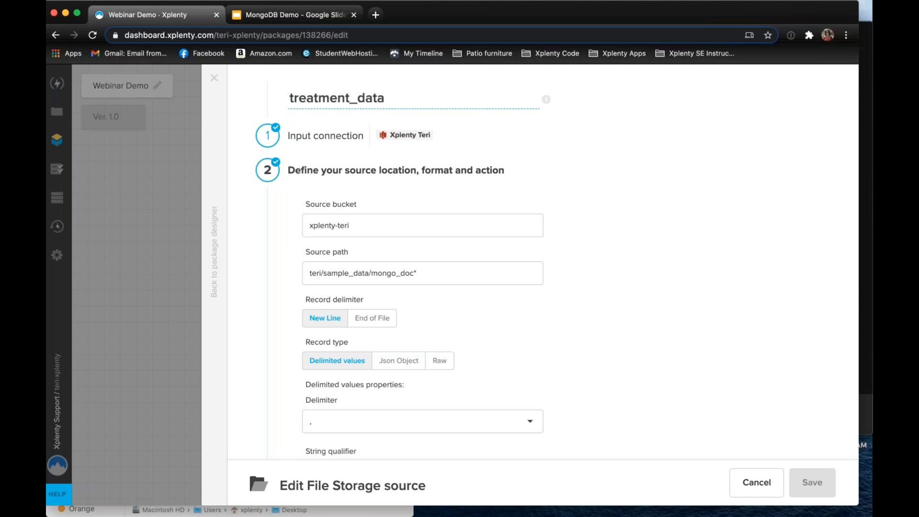
# Set the delimiter of the delimited values to \t (Tab), keep the other source properties, and continue to the input fields
pyautogui.scroll(-3, 543, 209)
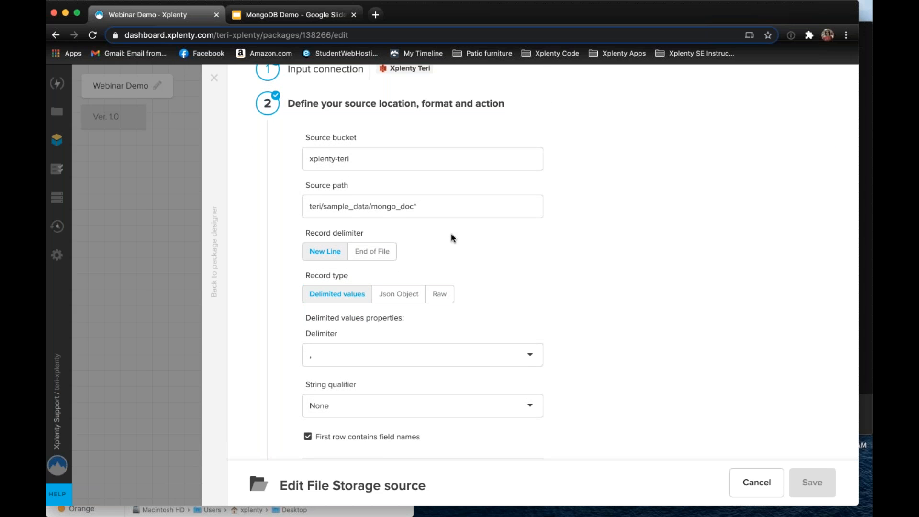
pyautogui.scroll(-3, 452, 238)
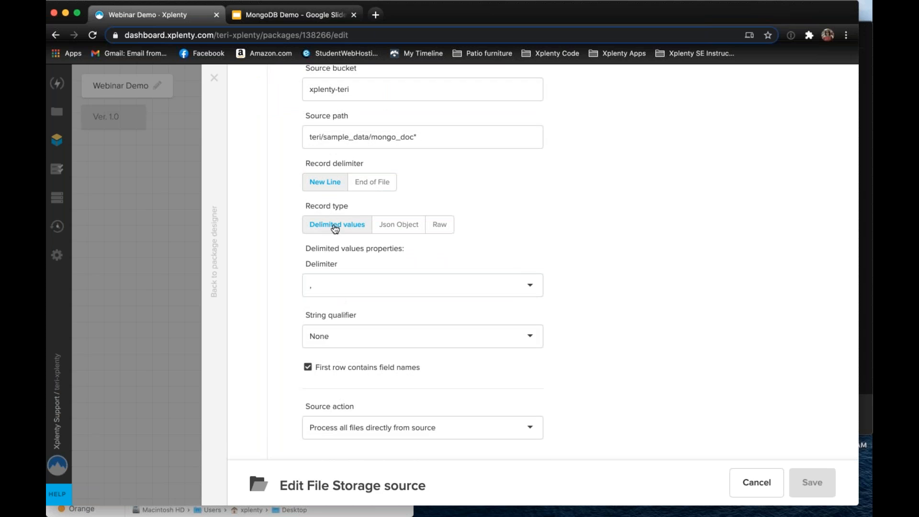
pyautogui.click(367, 285)
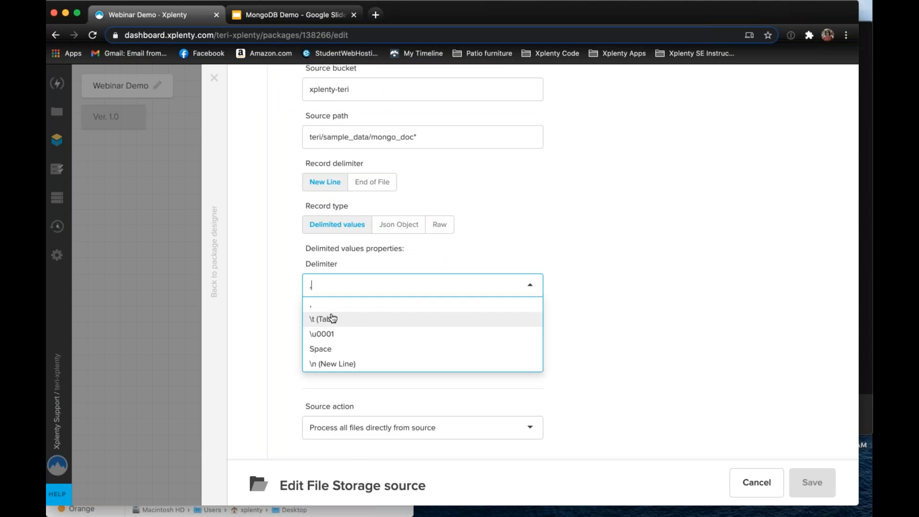
pyautogui.click(329, 318)
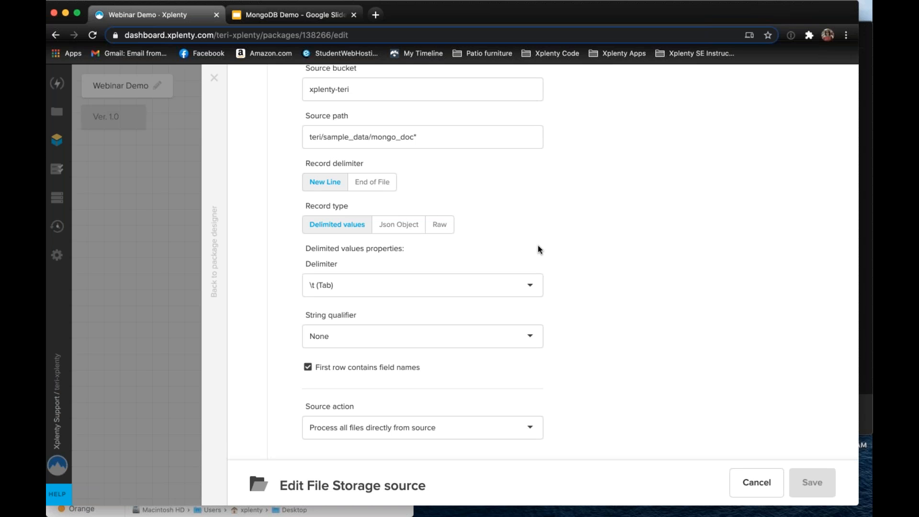
pyautogui.scroll(-2, 552, 254)
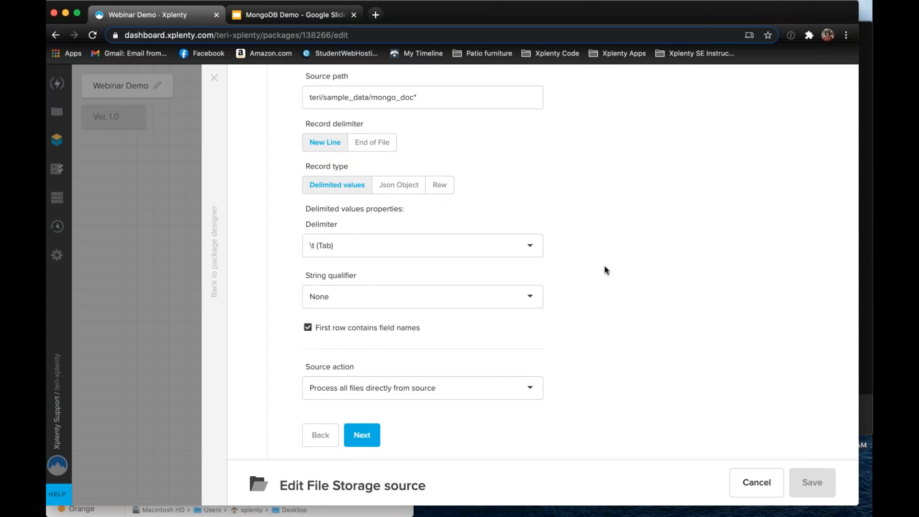
pyautogui.scroll(-2, 605, 270)
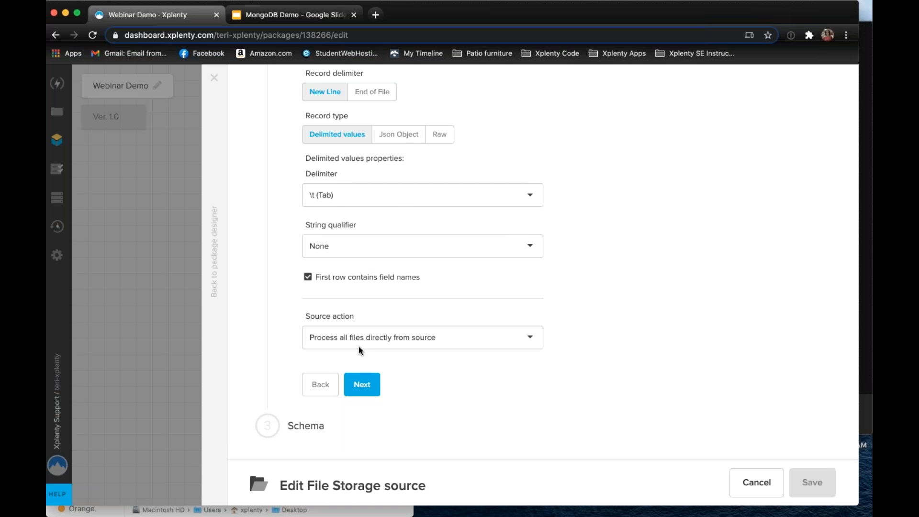
pyautogui.click(364, 387)
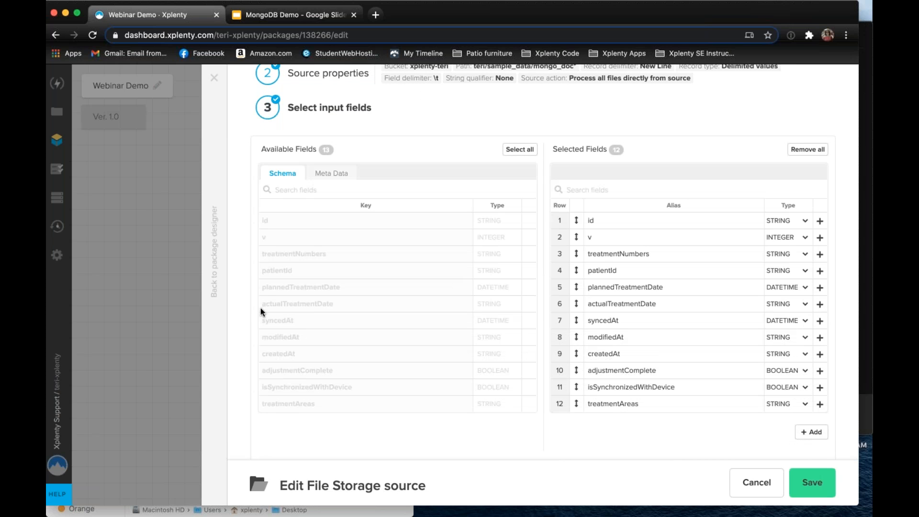
# Examine the selected fields and the data preview, comparing the date formats of plannedTreatmentDate, syncedAt and actualTreatmentDate
pyautogui.scroll(-5, 239, 373)
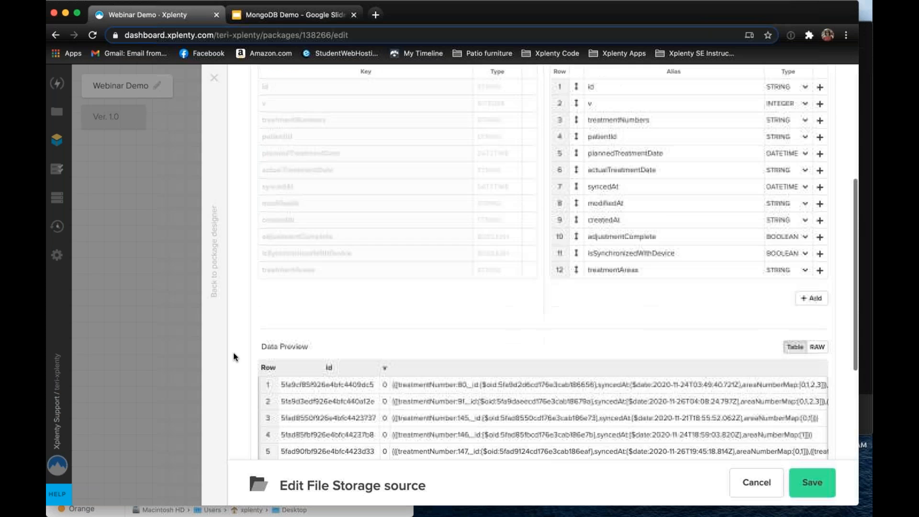
pyautogui.scroll(4, 246, 268)
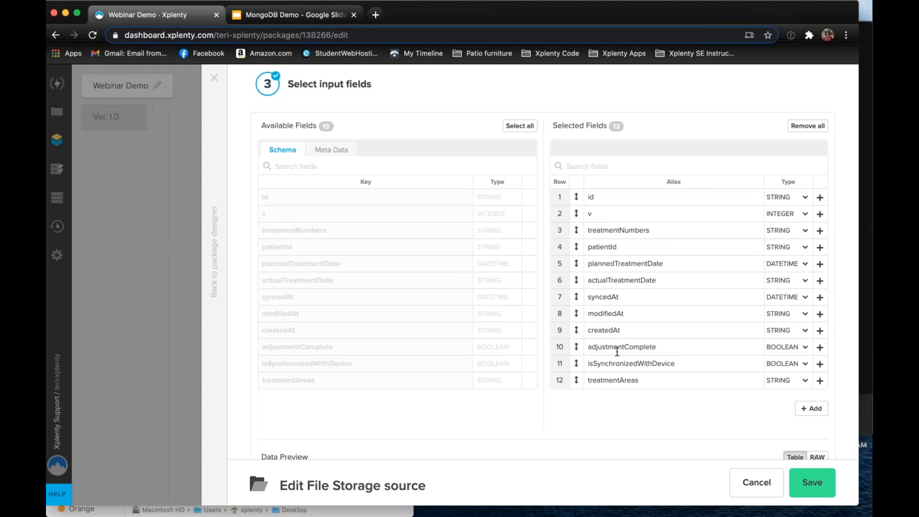
pyautogui.scroll(-6, 408, 384)
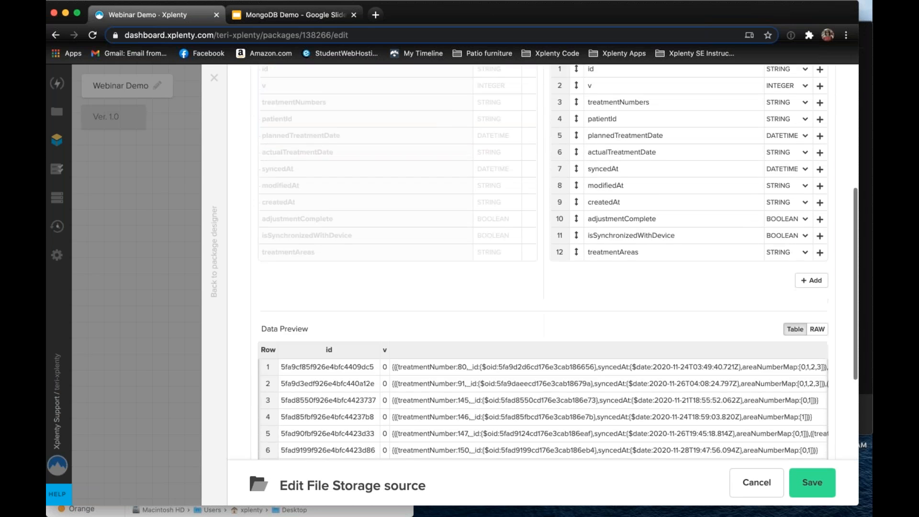
pyautogui.scroll(-5, 563, 265)
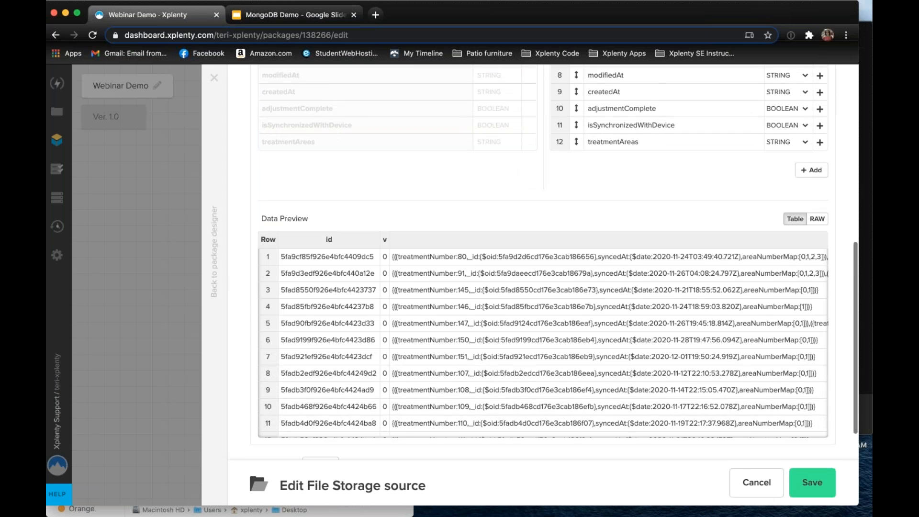
pyautogui.scroll(1, 564, 265)
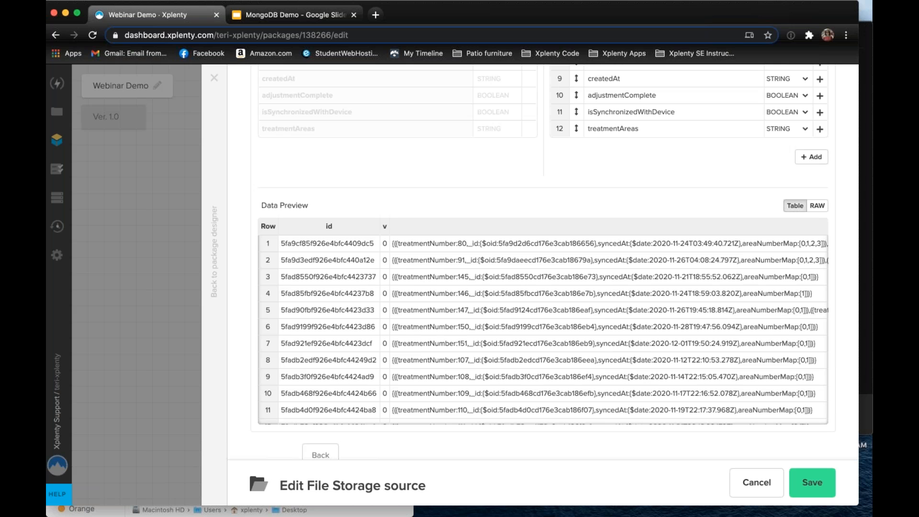
pyautogui.hscroll(15, 543, 321)
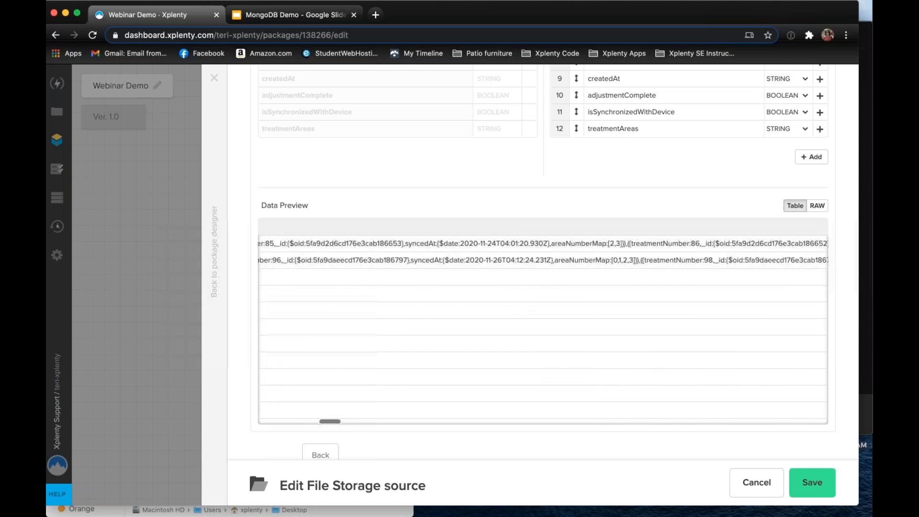
pyautogui.hscroll(10, 543, 320)
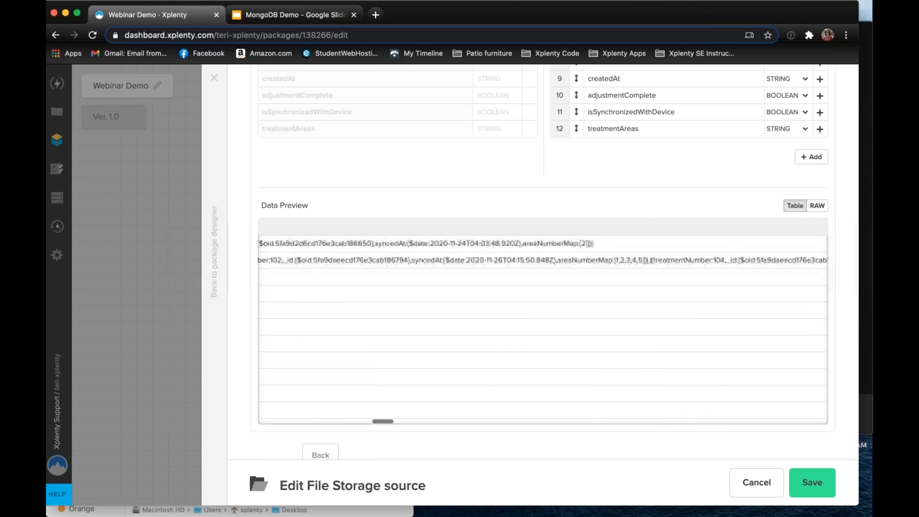
pyautogui.hscroll(10, 543, 321)
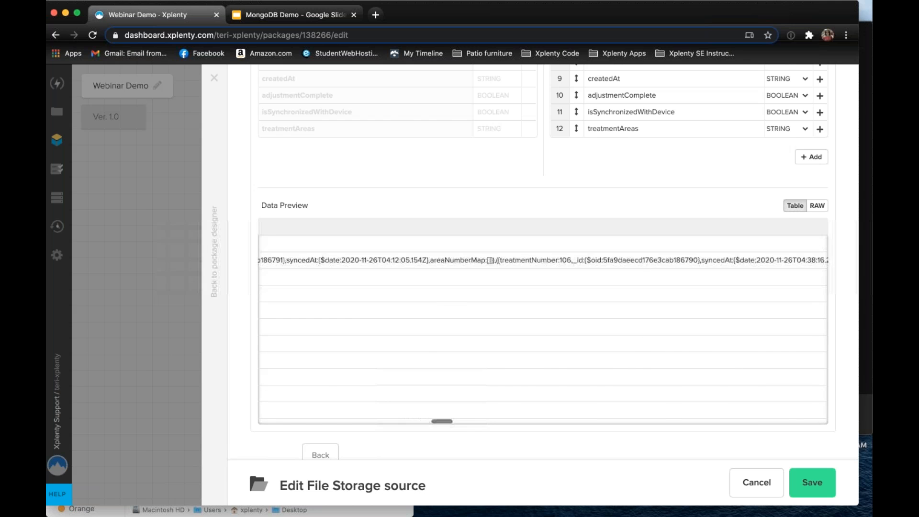
pyautogui.hscroll(8, 543, 321)
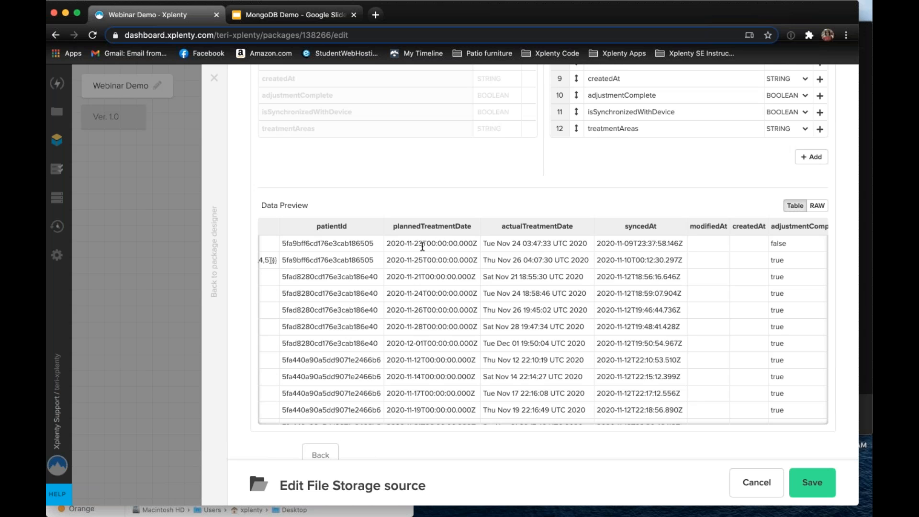
pyautogui.moveTo(406, 244); pyautogui.dragTo(453, 243)
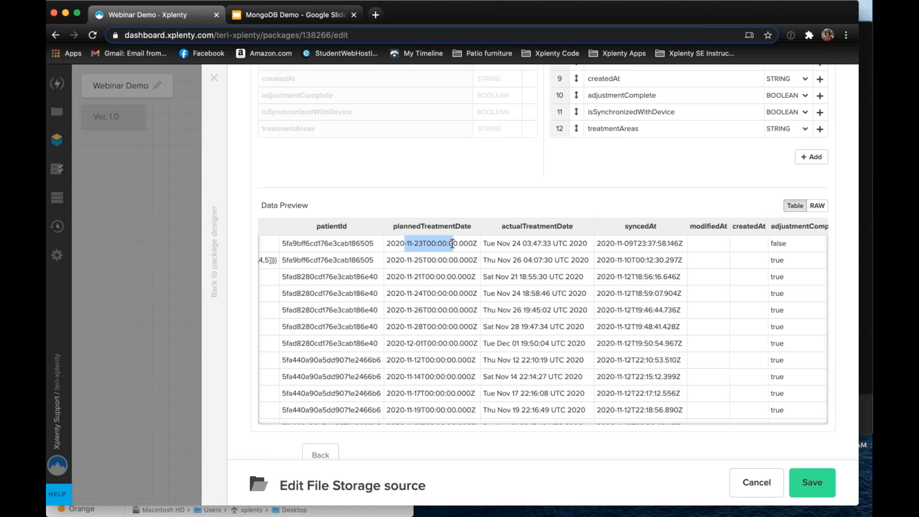
pyautogui.moveTo(389, 245); pyautogui.dragTo(474, 244)
pyautogui.moveTo(598, 244); pyautogui.dragTo(684, 244)
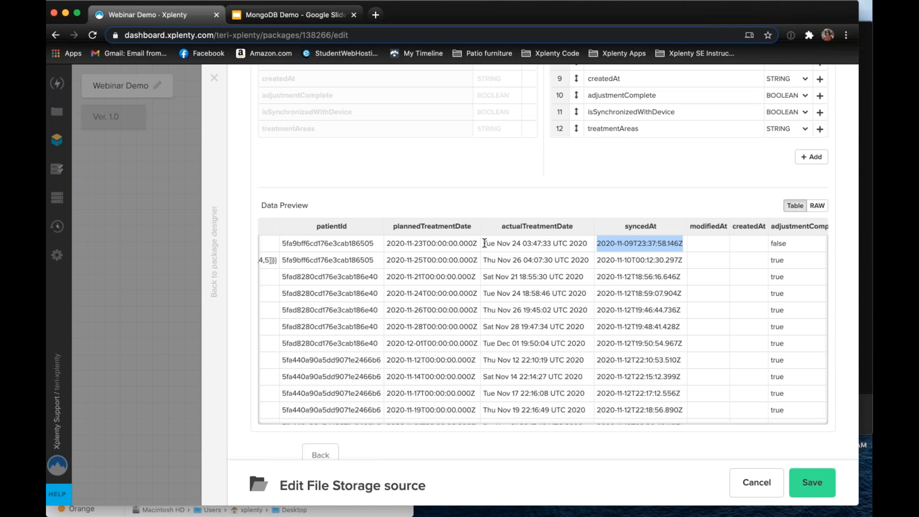
pyautogui.moveTo(483, 244); pyautogui.dragTo(589, 241)
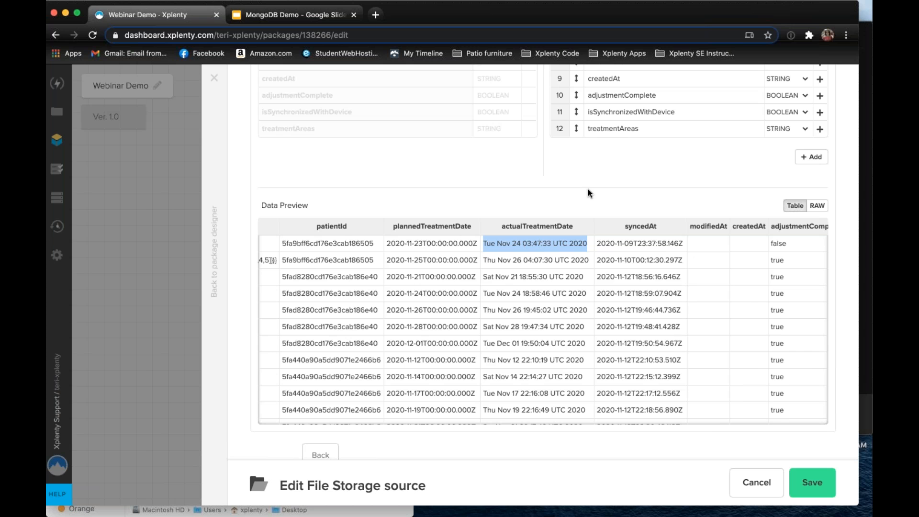
# Save the treatment_data source with all detected input fields selected
pyautogui.scroll(5, 588, 190)
pyautogui.scroll(5, 589, 200)
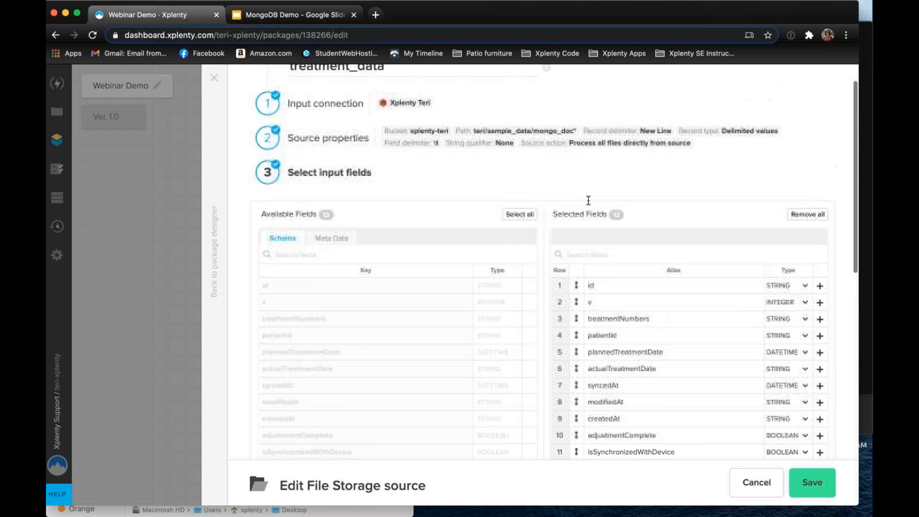
pyautogui.click(813, 483)
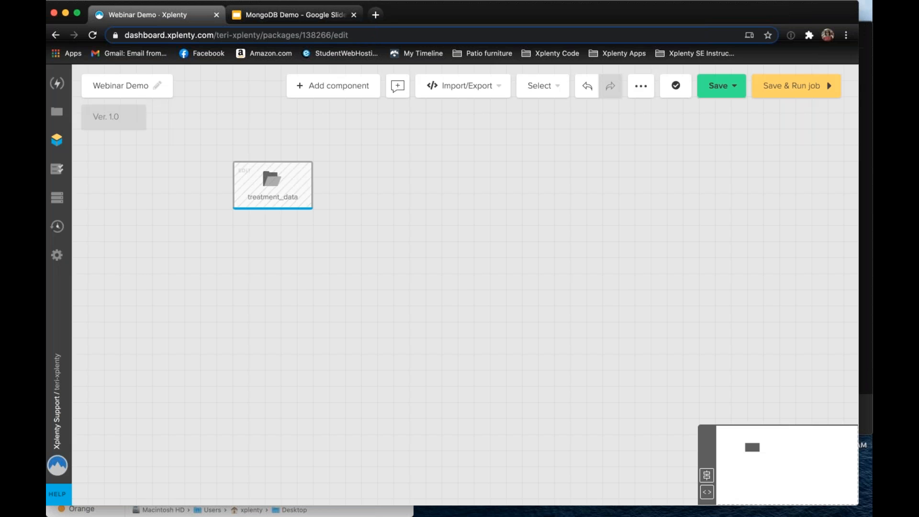
# Add a second File Storage source component to the package
pyautogui.moveTo(256, 199)
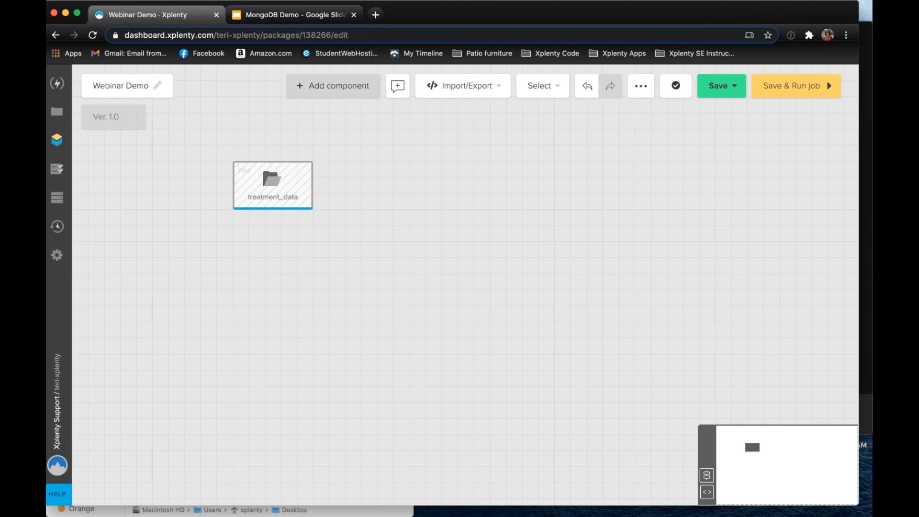
pyautogui.click(315, 89)
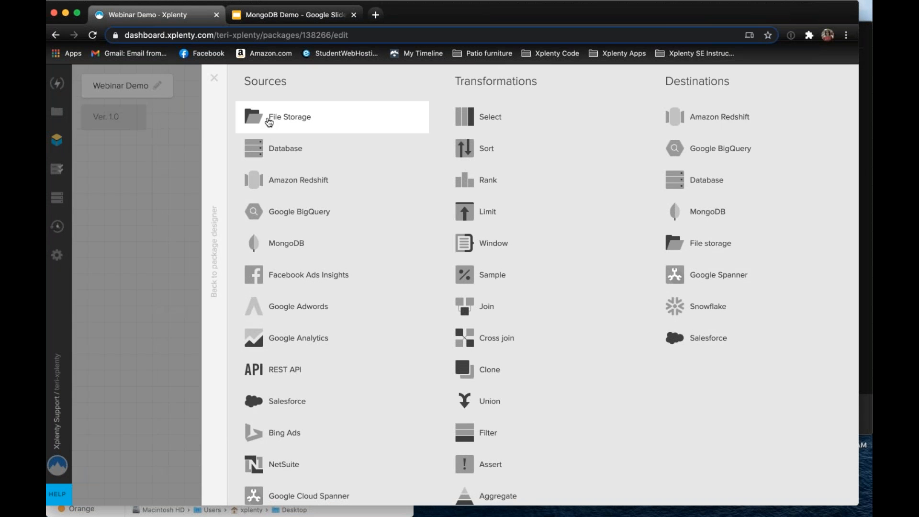
pyautogui.click(290, 120)
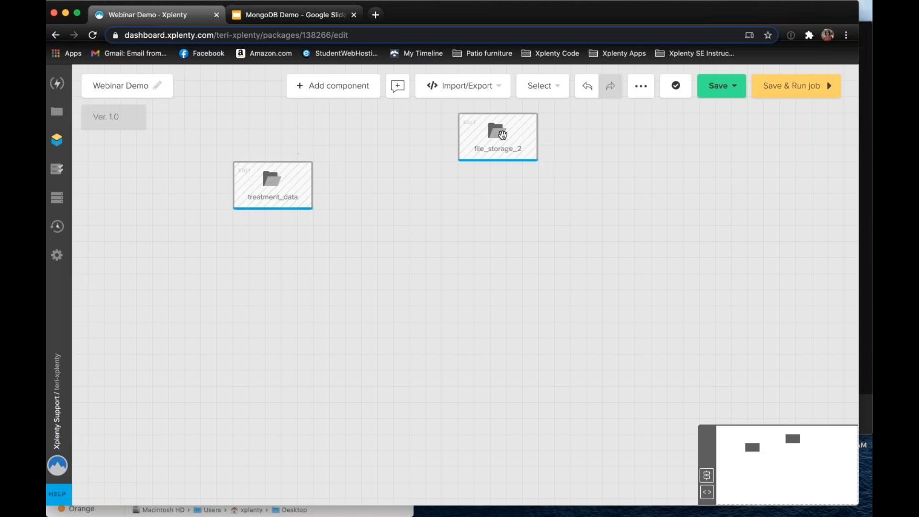
# Place the new File Storage source beside treatment_data and rename it patient_data
pyautogui.moveTo(502, 134); pyautogui.dragTo(454, 183)
pyautogui.click(454, 182)
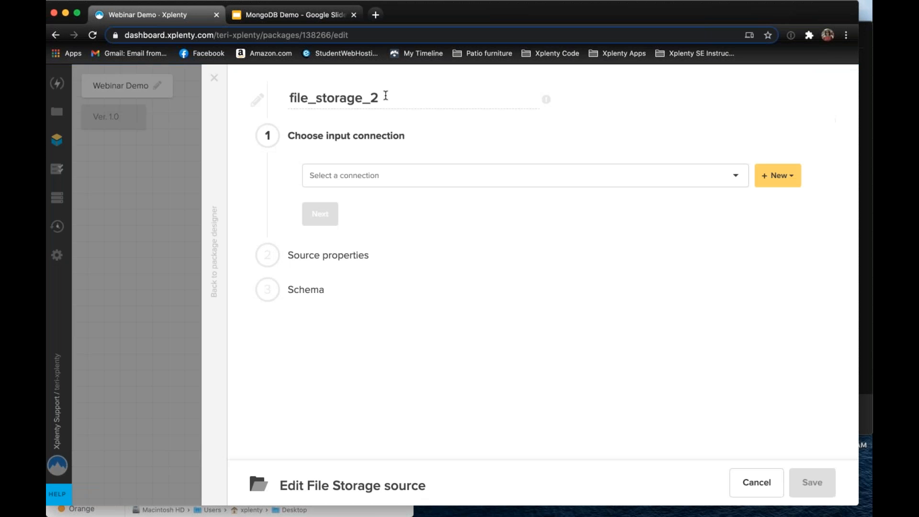
pyautogui.moveTo(383, 97); pyautogui.dragTo(289, 98)
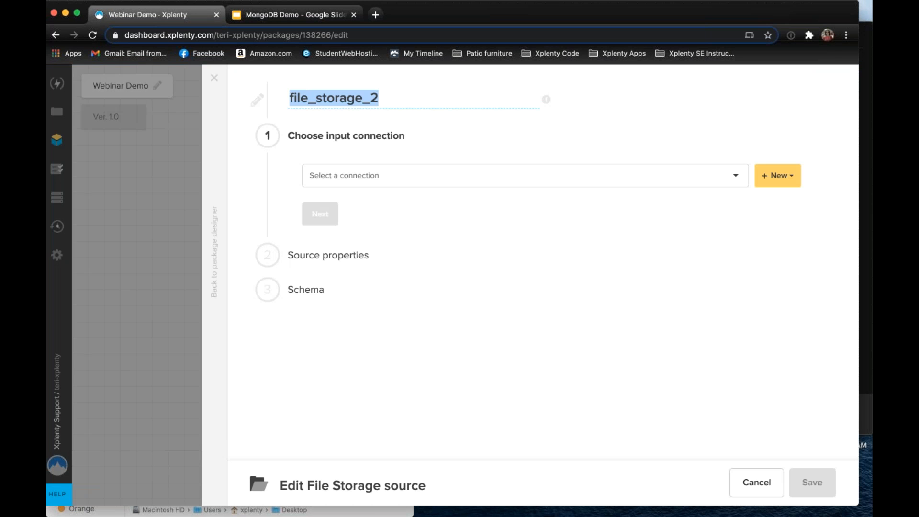
pyautogui.write('patient')
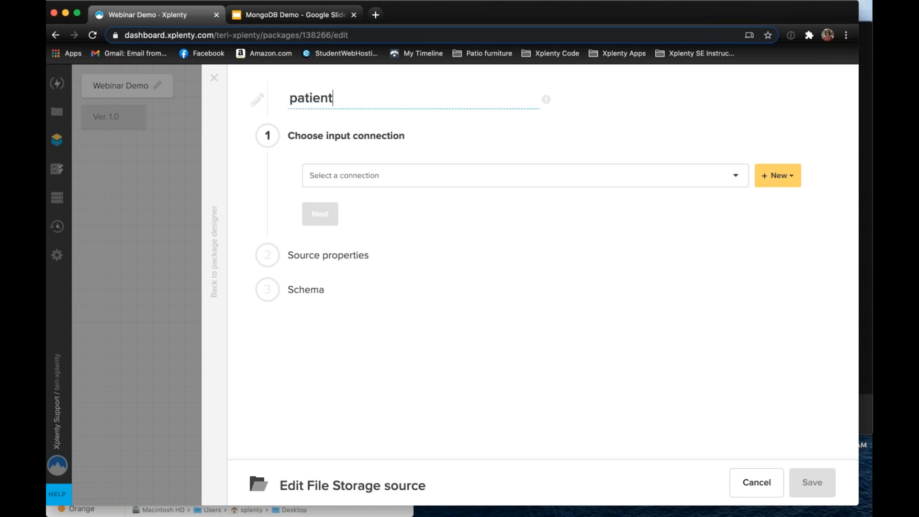
pyautogui.write('_data')
# Choose the Xplenty Demo SFTP connection as the input of patient_data and continue to the source properties
pyautogui.click(736, 178)
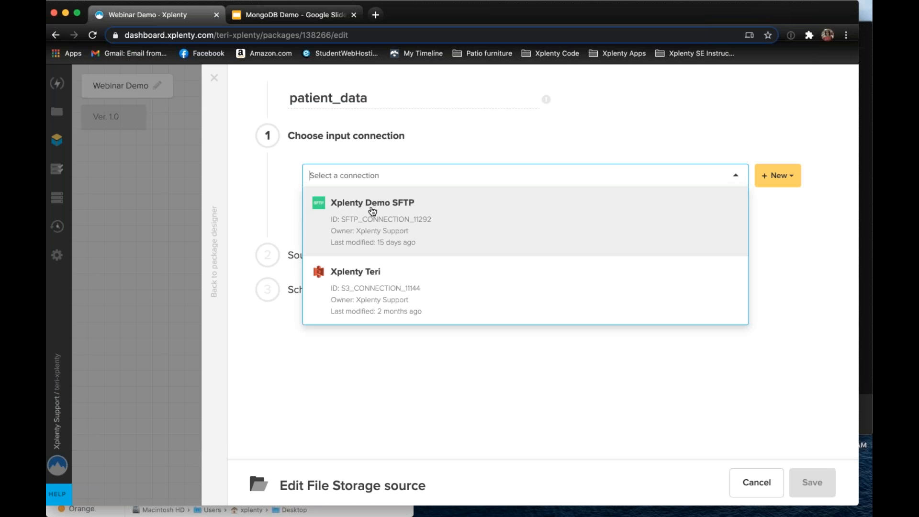
pyautogui.click(389, 219)
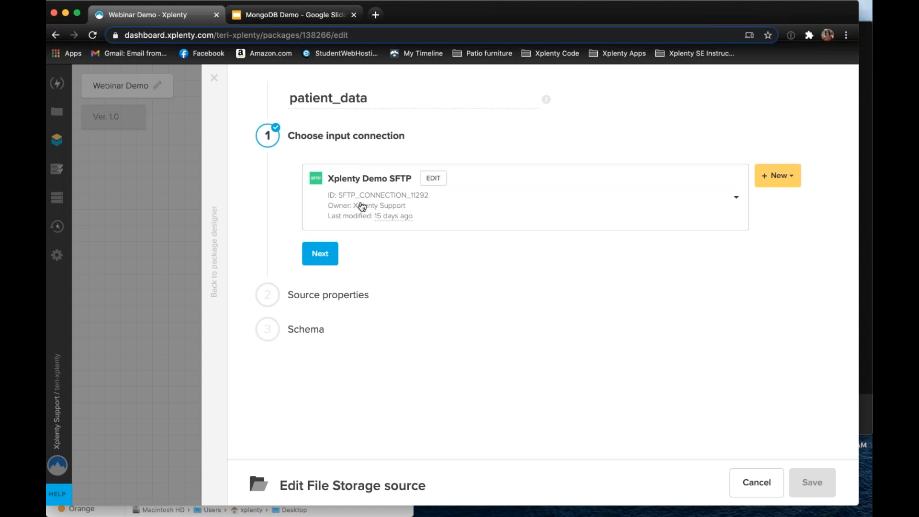
pyautogui.click(320, 253)
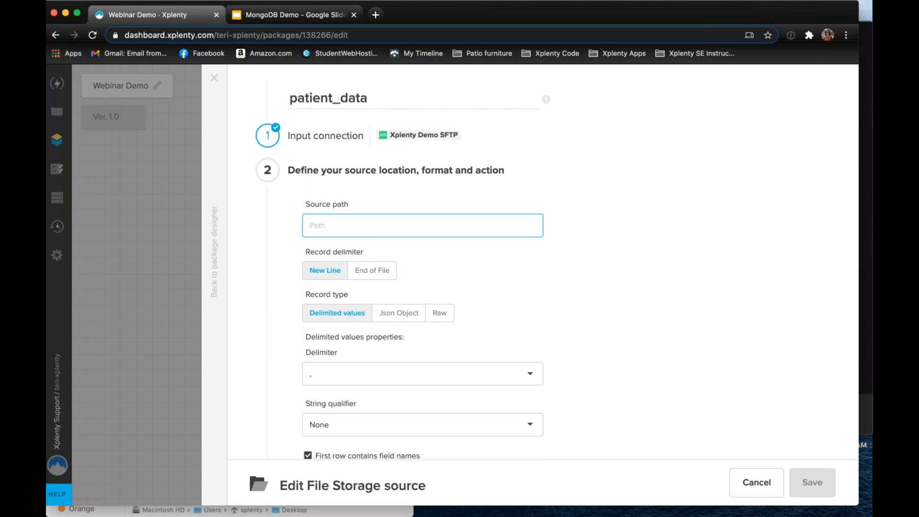
# Set the source path to /patients and the delimiter to \t (Tab), and save patient_data with the patientId and name fields selected
pyautogui.write('/patients')
pyautogui.scroll(-2, 297, 294)
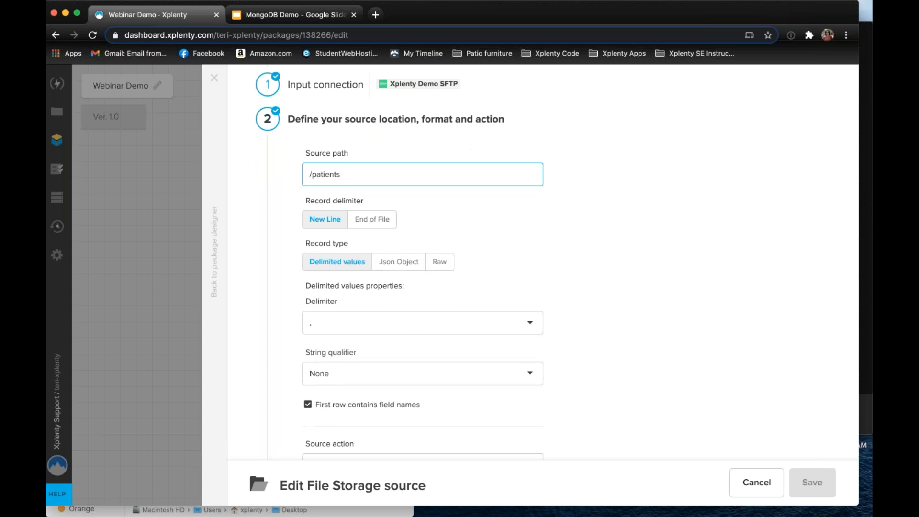
pyautogui.click(383, 324)
pyautogui.click(353, 355)
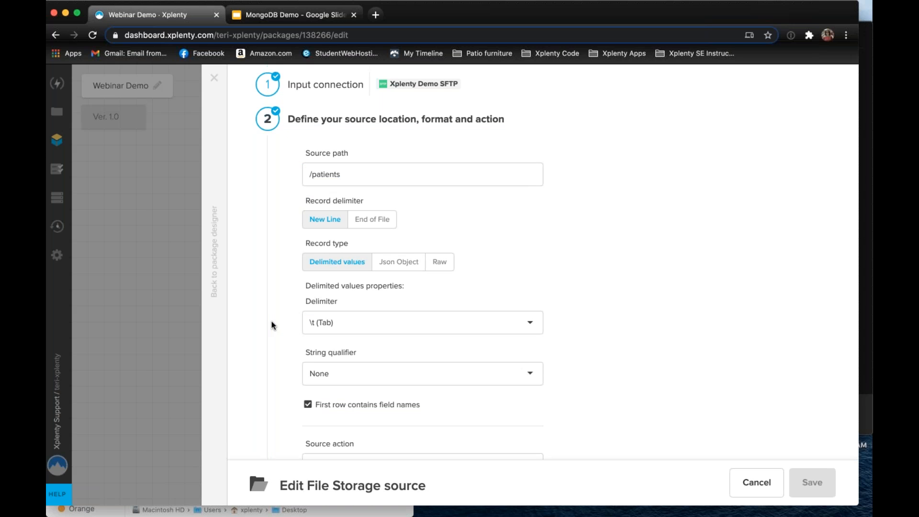
pyautogui.scroll(-5, 272, 326)
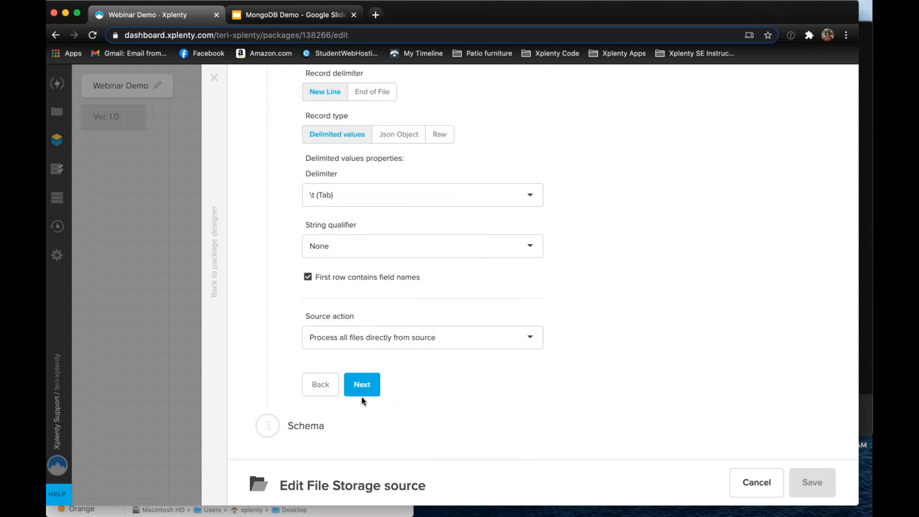
pyautogui.click(362, 386)
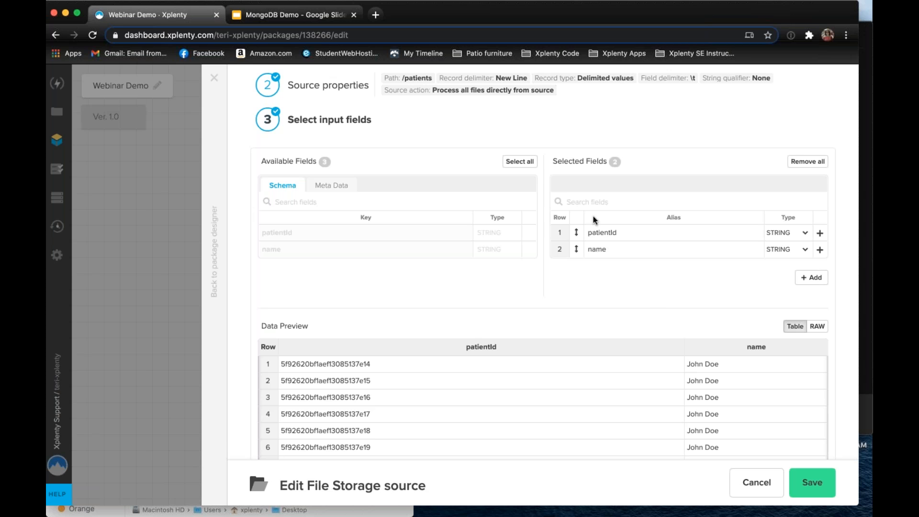
pyautogui.scroll(3, 593, 217)
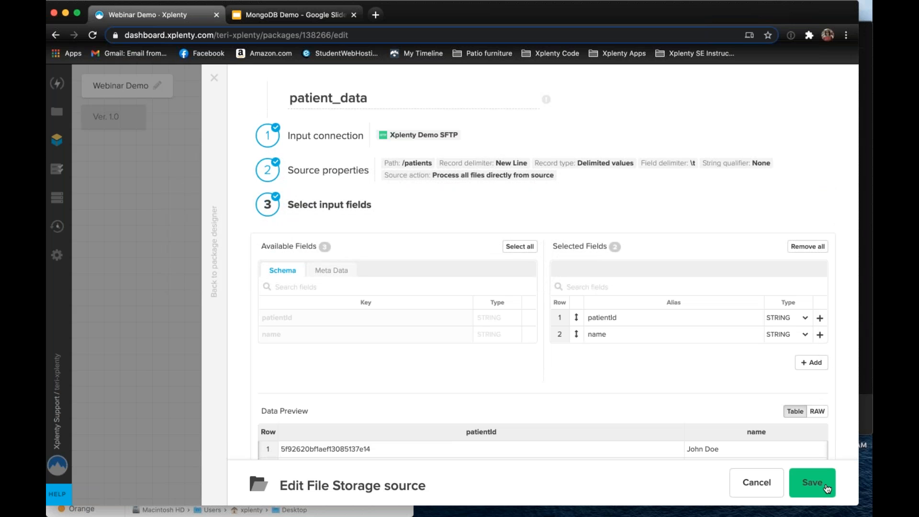
pyautogui.click(819, 486)
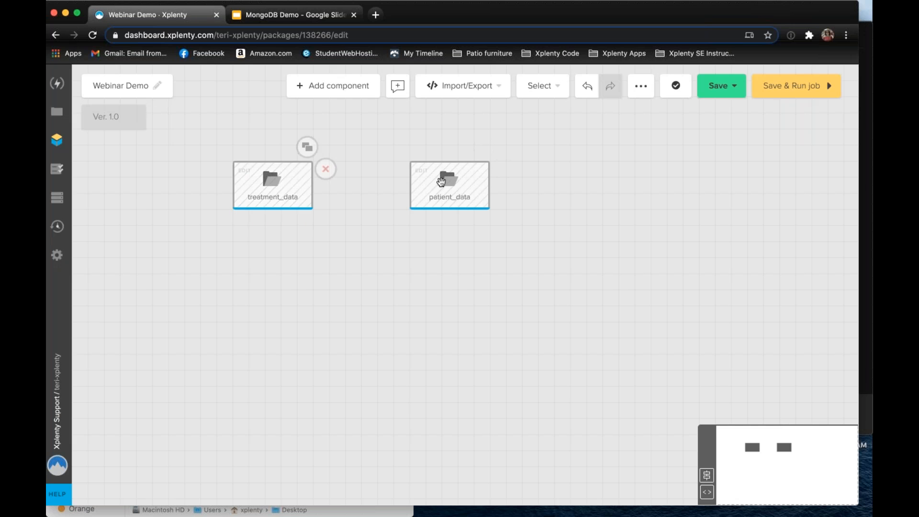
# Add a Join transformation fed by both treatment_data and patient_data, placed below and between the two sources
pyautogui.moveTo(458, 192)
pyautogui.moveTo(287, 186)
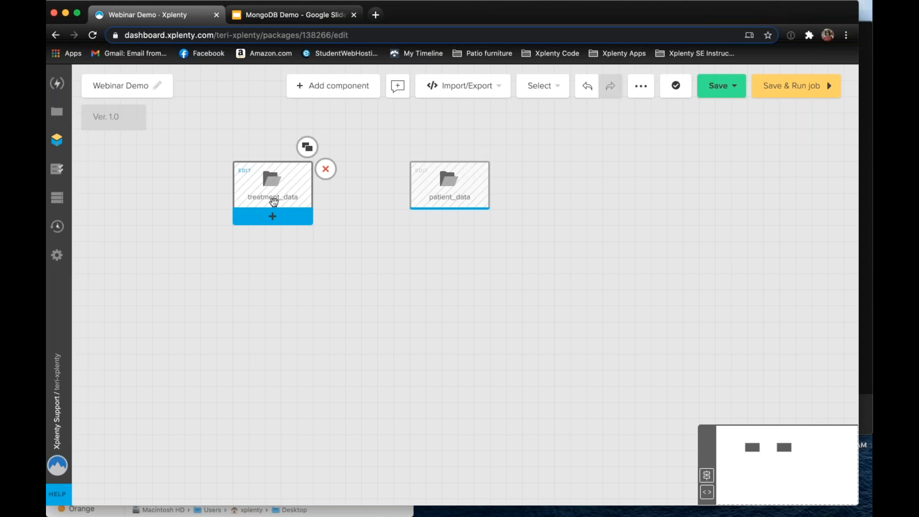
pyautogui.click(274, 218)
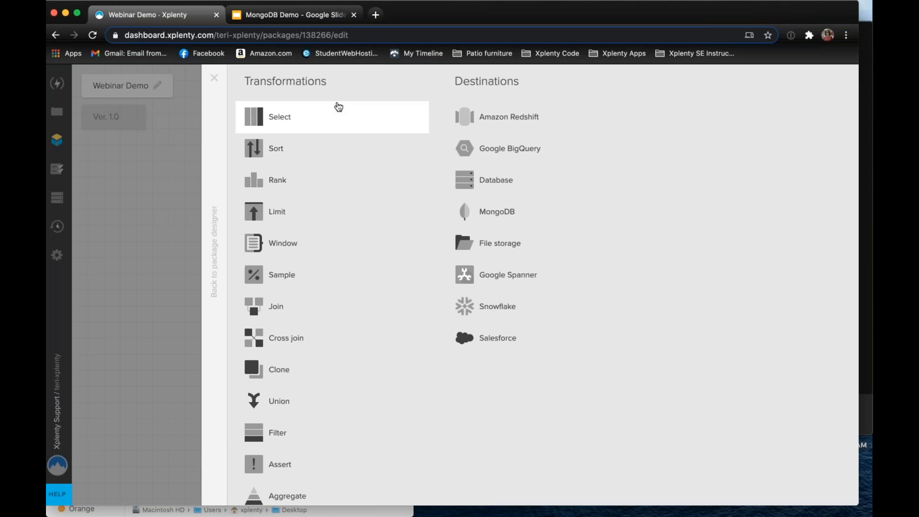
pyautogui.scroll(-1, 335, 211)
pyautogui.scroll(-3, 335, 201)
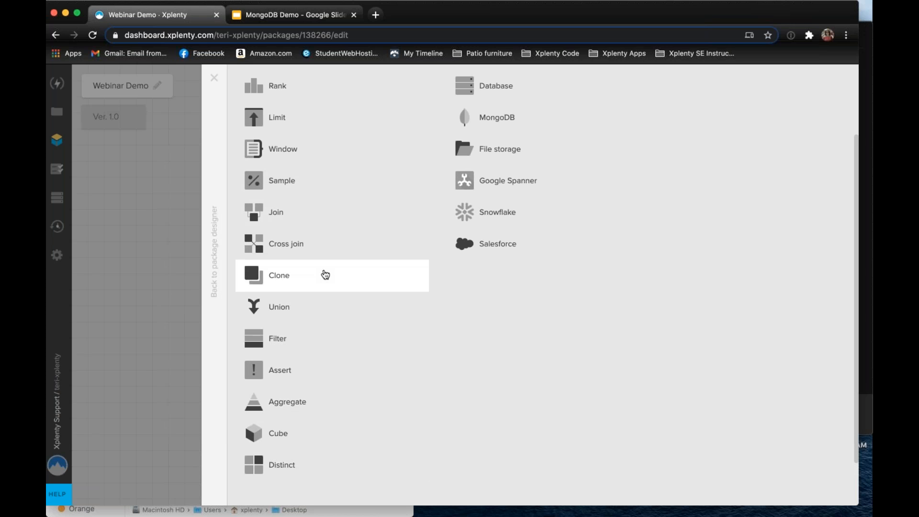
pyautogui.scroll(4, 326, 274)
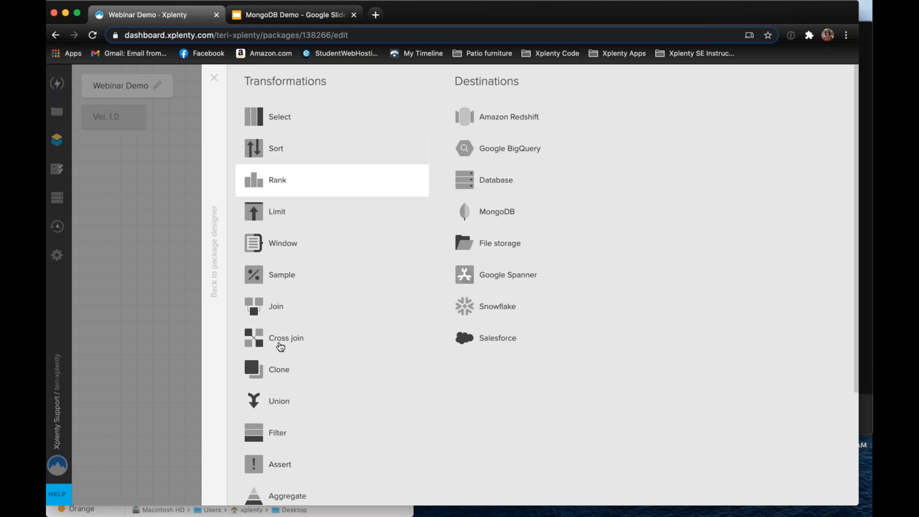
pyautogui.scroll(-3, 299, 394)
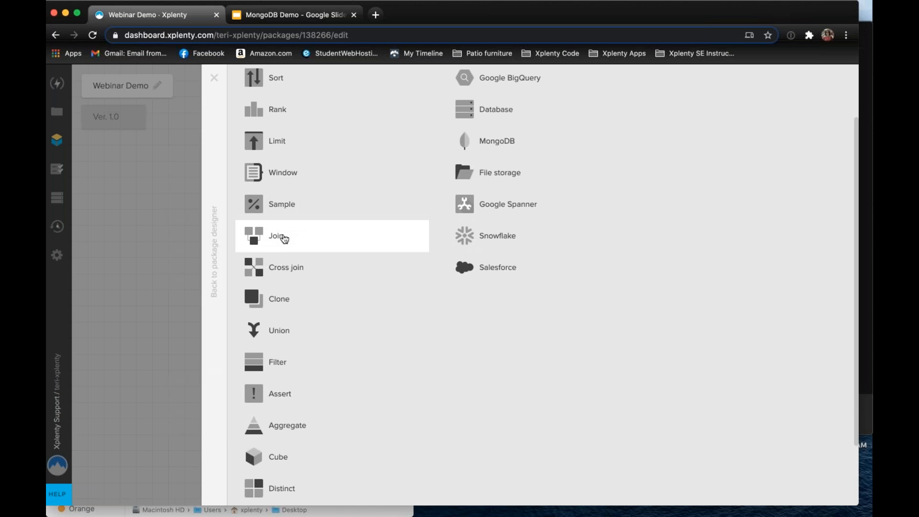
pyautogui.click(284, 239)
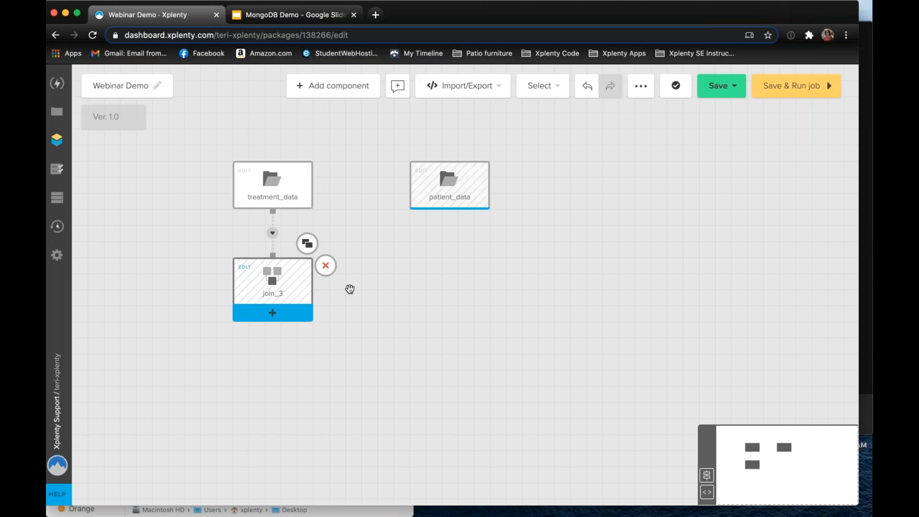
pyautogui.moveTo(346, 290); pyautogui.dragTo(371, 288)
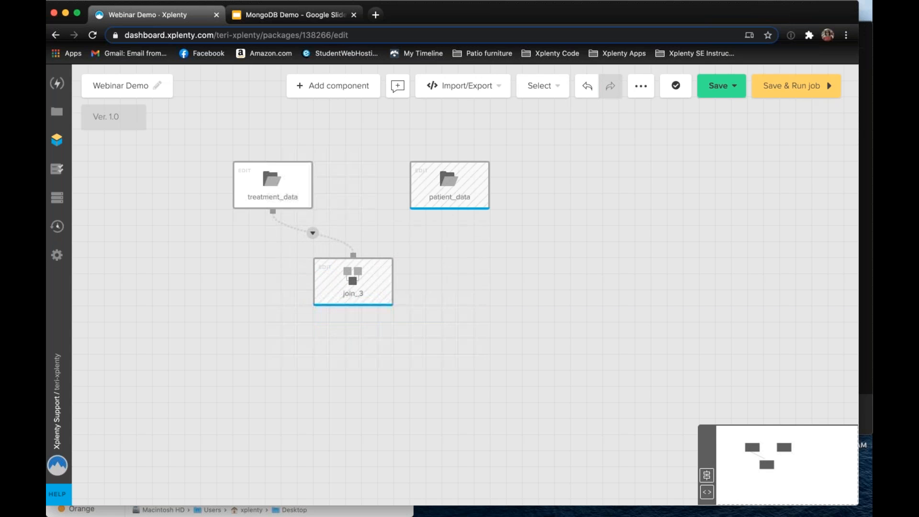
pyautogui.moveTo(449, 216); pyautogui.dragTo(369, 283)
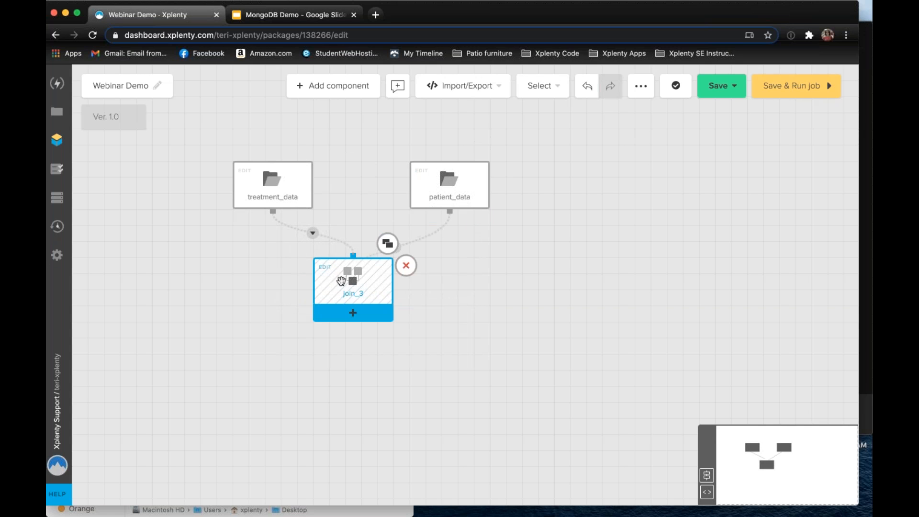
# Configure the join as a Left join matching patientId of treatment_data with patientId of patient_data, and save it
pyautogui.click(348, 292)
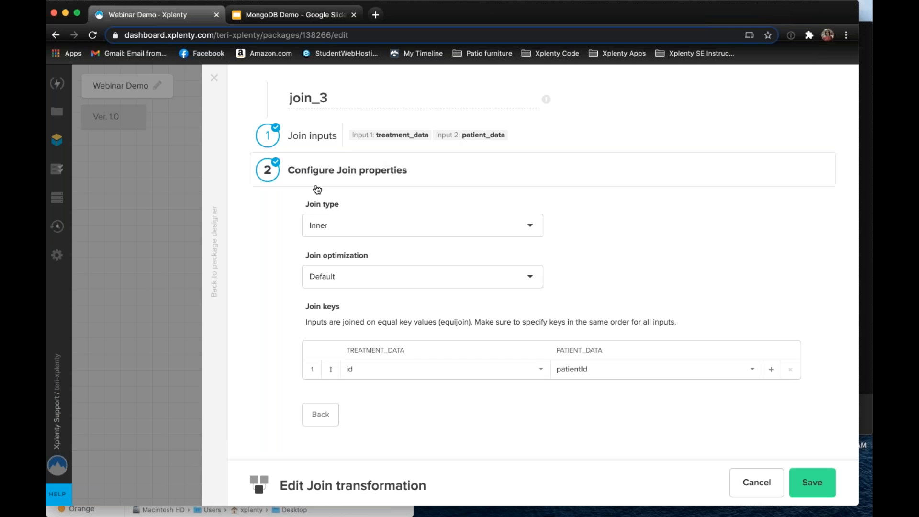
pyautogui.click(529, 225)
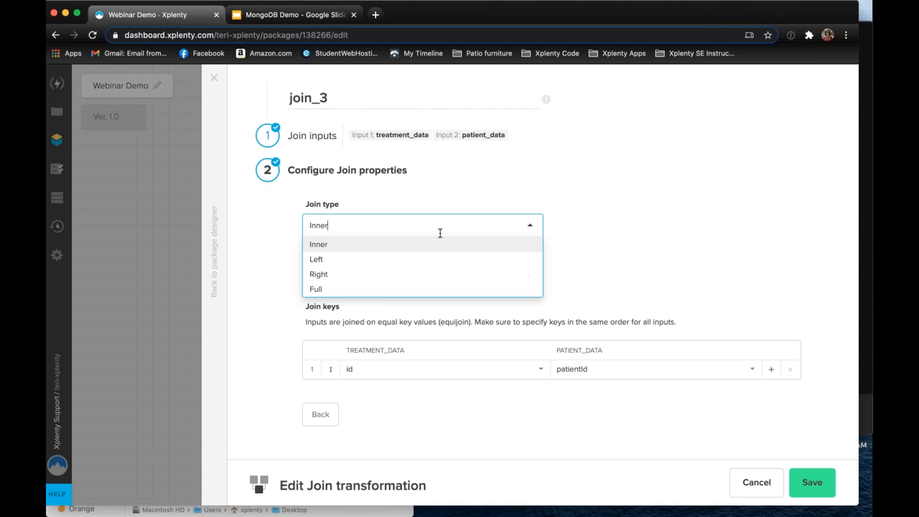
pyautogui.click(316, 259)
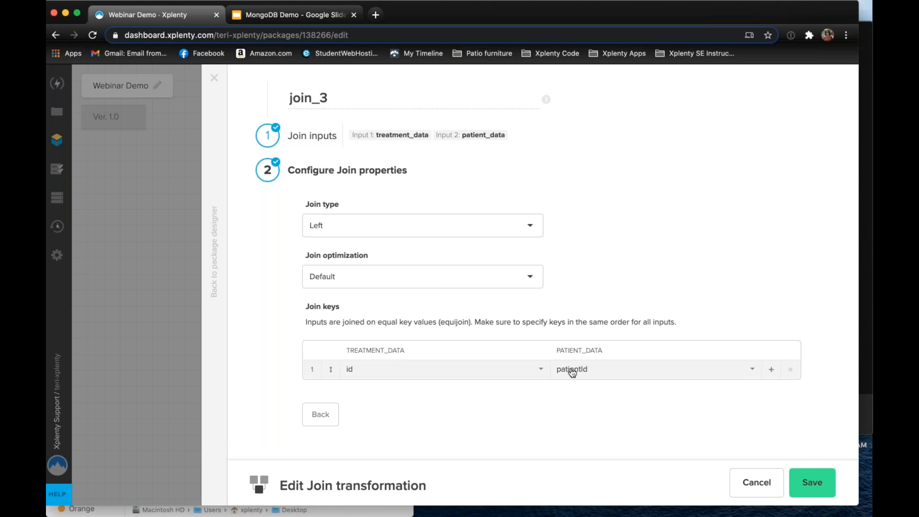
pyautogui.click(539, 371)
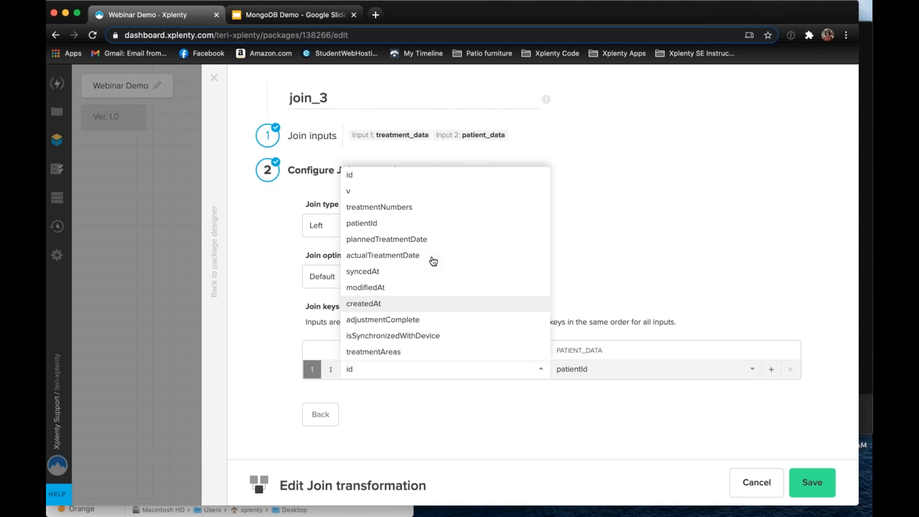
pyautogui.click(370, 225)
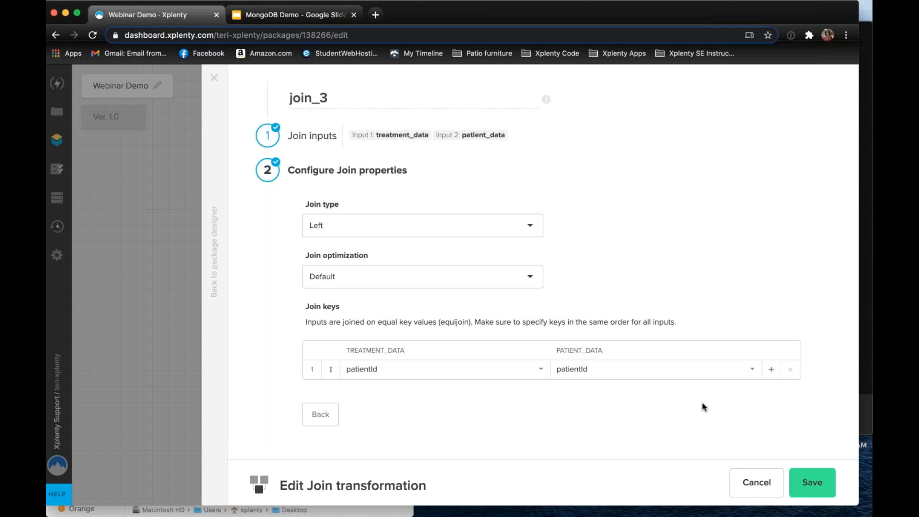
pyautogui.click(817, 487)
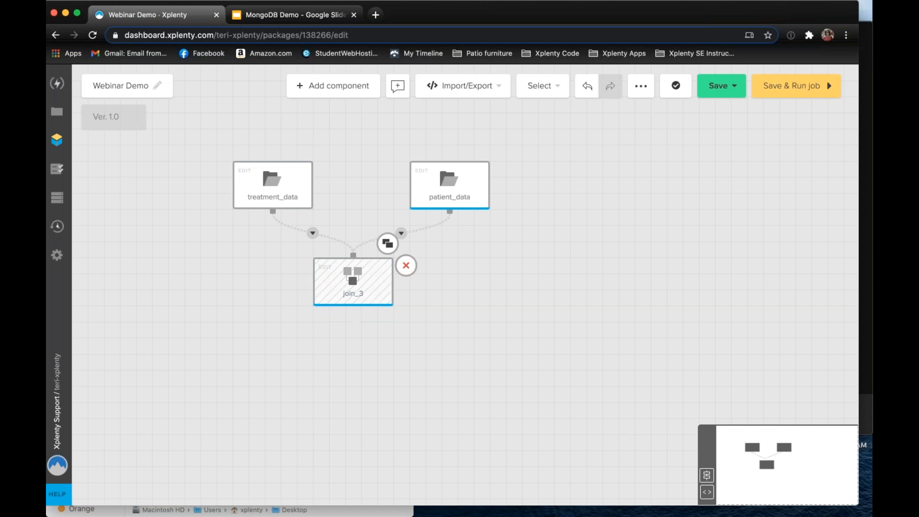
# Add a Select transformation after the join and auto-fill its field expressions with all incoming fields
pyautogui.click(350, 317)
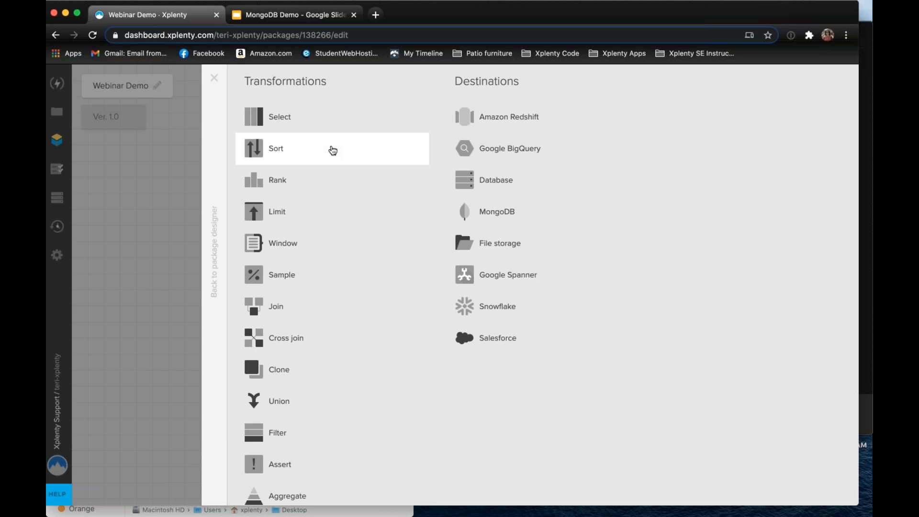
pyautogui.click(284, 119)
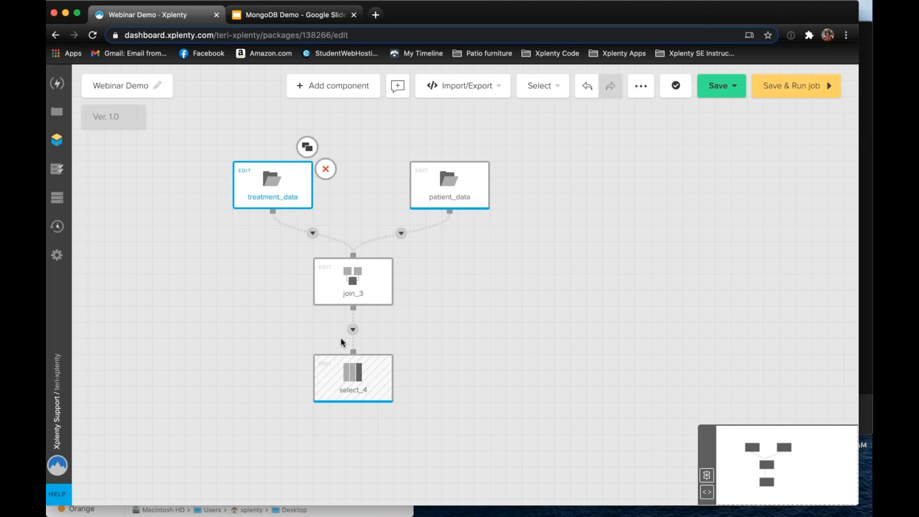
pyautogui.click(350, 379)
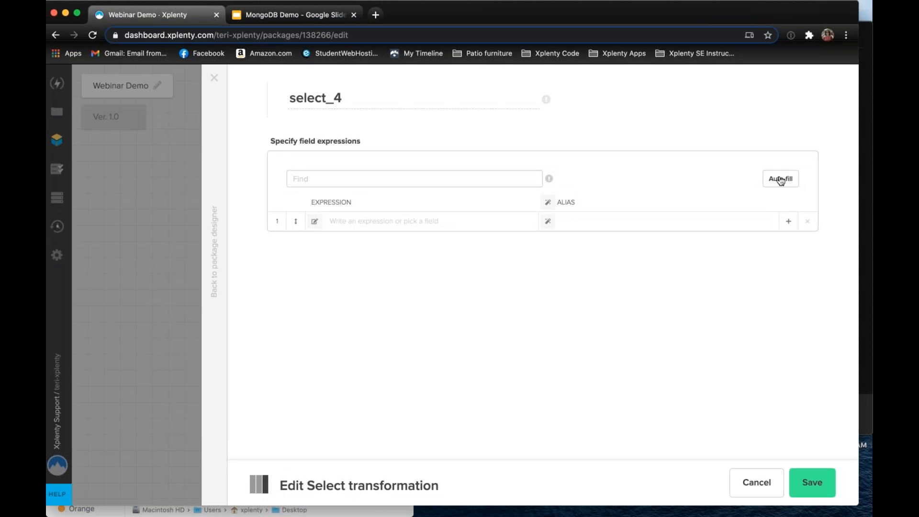
pyautogui.click(780, 180)
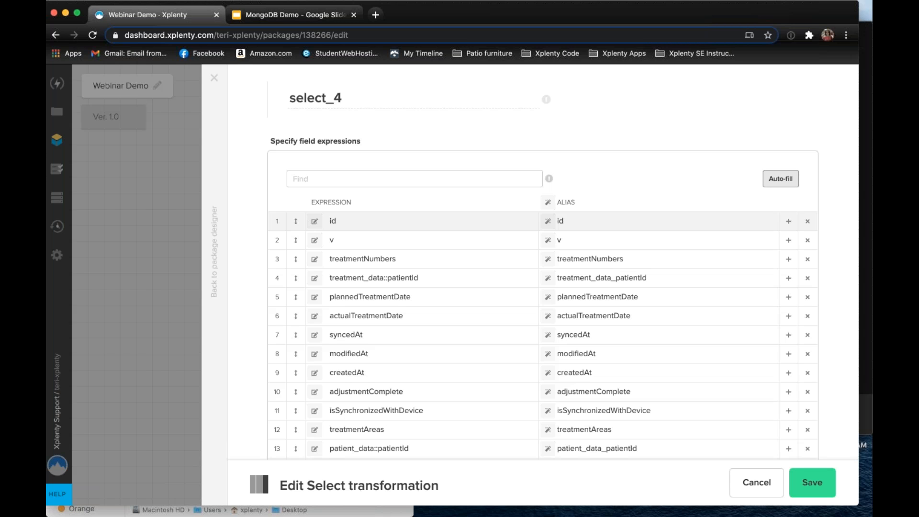
# Rename the Select transformation to transform_fields
pyautogui.click(281, 95)
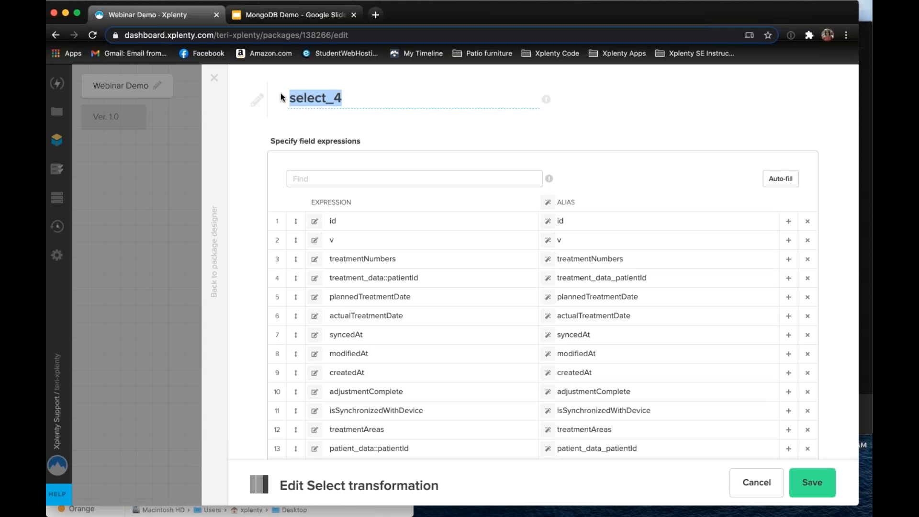
pyautogui.write('transform_fields')
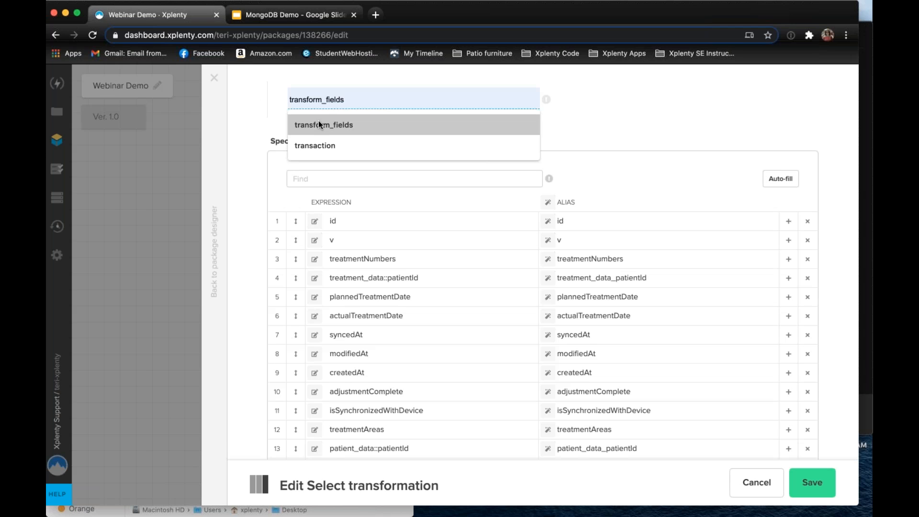
pyautogui.click(318, 119)
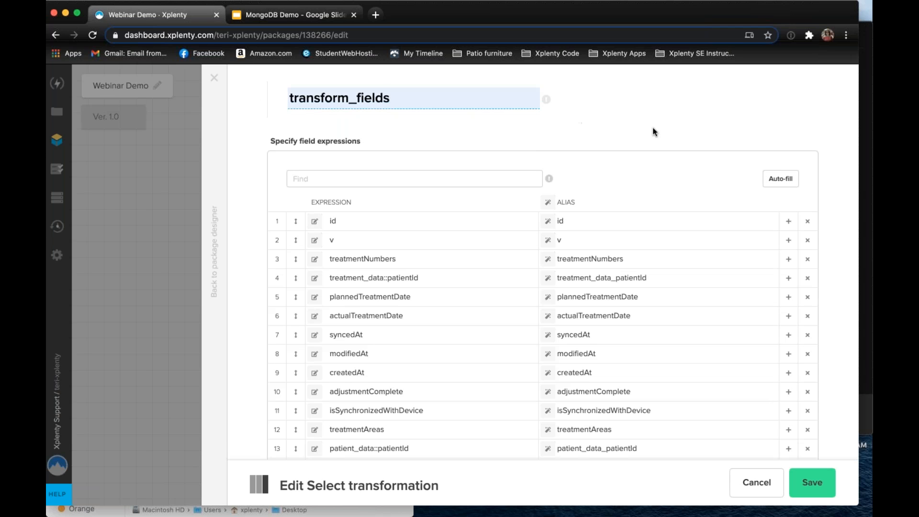
# Remove the patient_data::patientId field from the field expressions and shorten the alias of treatment_data::patientId to patientId
pyautogui.scroll(-3, 654, 132)
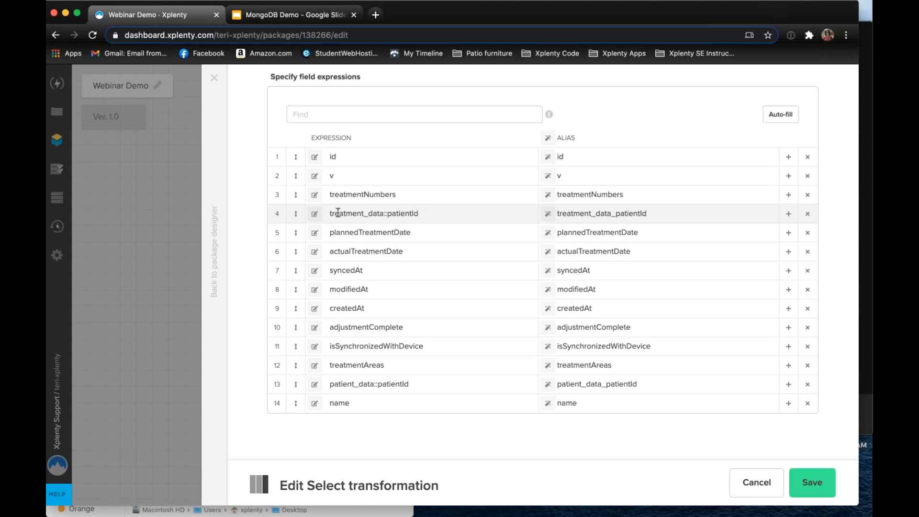
pyautogui.moveTo(332, 211); pyautogui.dragTo(410, 214)
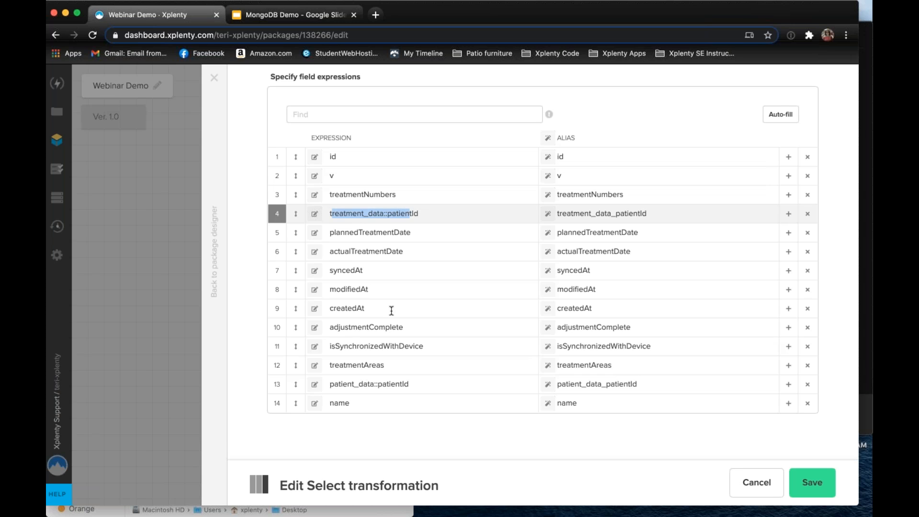
pyautogui.moveTo(329, 384); pyautogui.dragTo(411, 383)
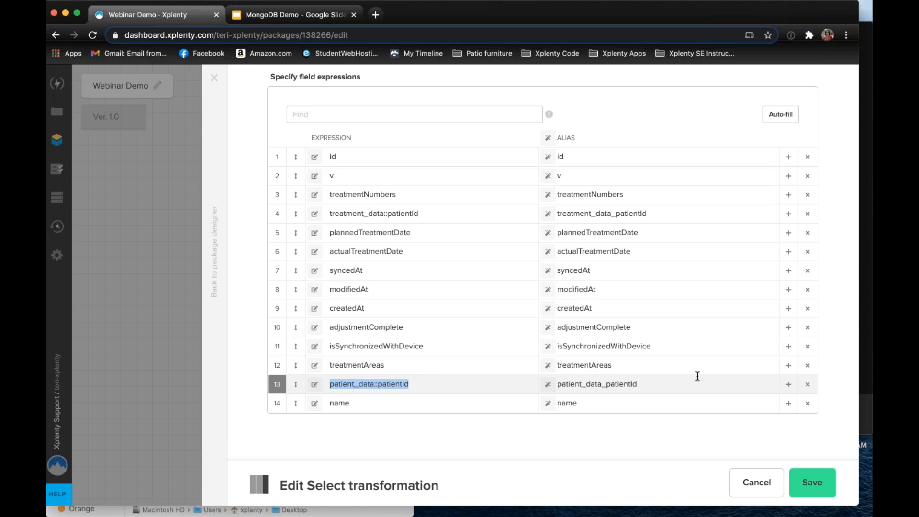
pyautogui.click(808, 386)
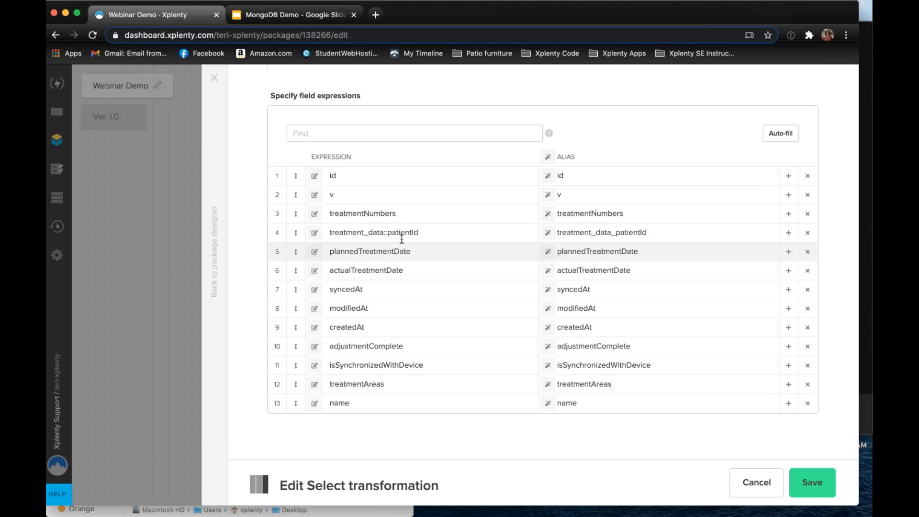
pyautogui.click(618, 232)
pyautogui.moveTo(616, 232); pyautogui.dragTo(565, 227)
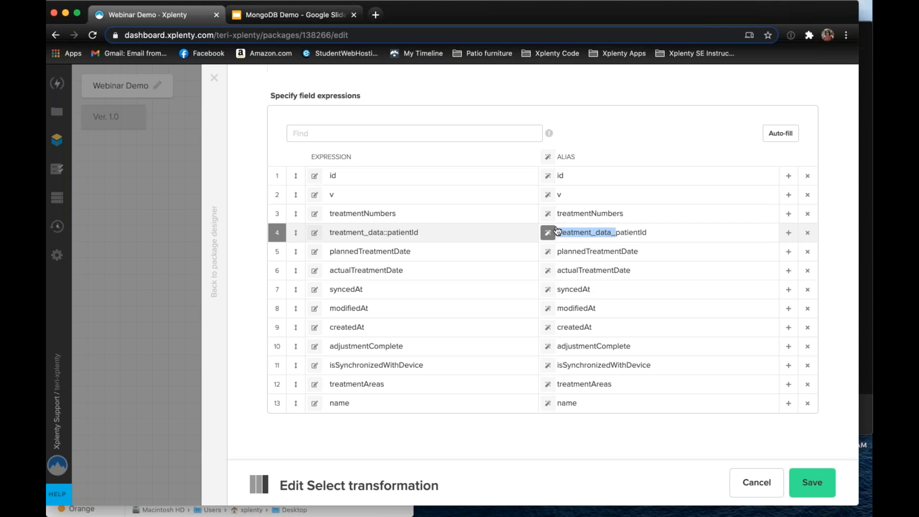
pyautogui.press('BackSpace')
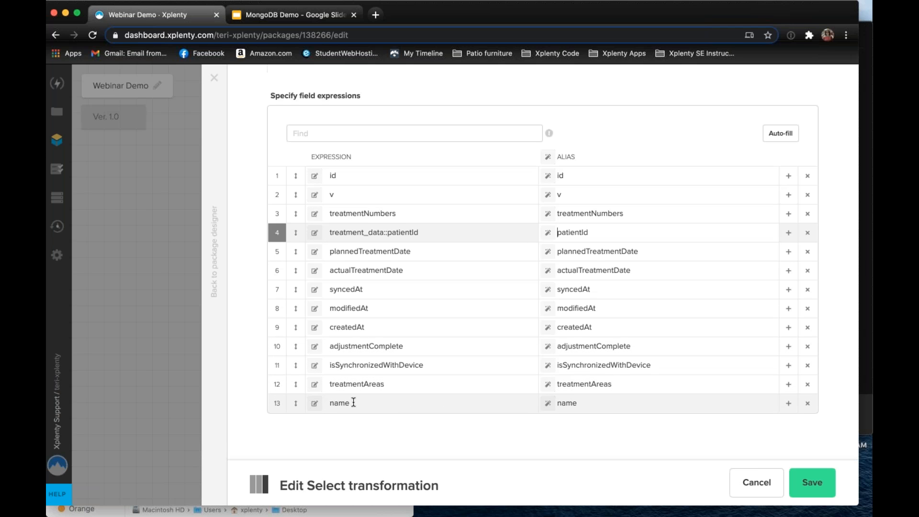
# Hash the name field by setting its expression to MD5(name) and save the expression
pyautogui.click(316, 404)
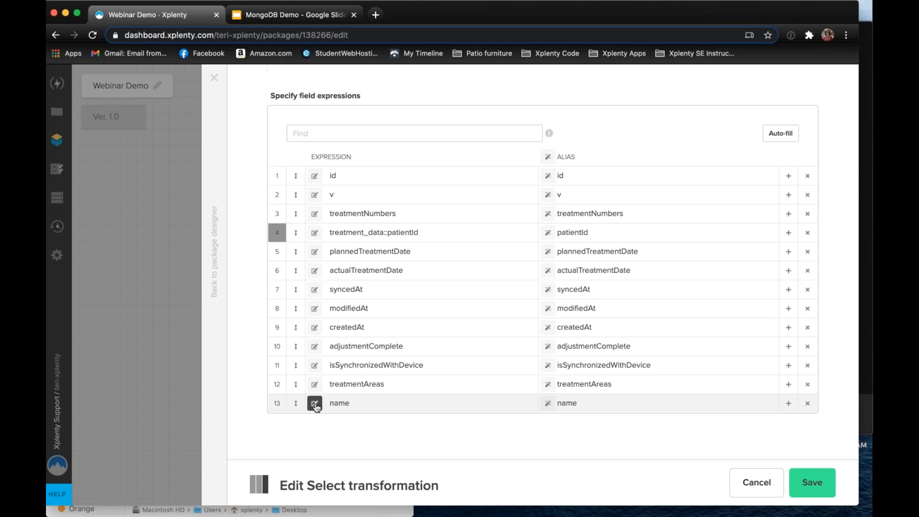
pyautogui.click(315, 406)
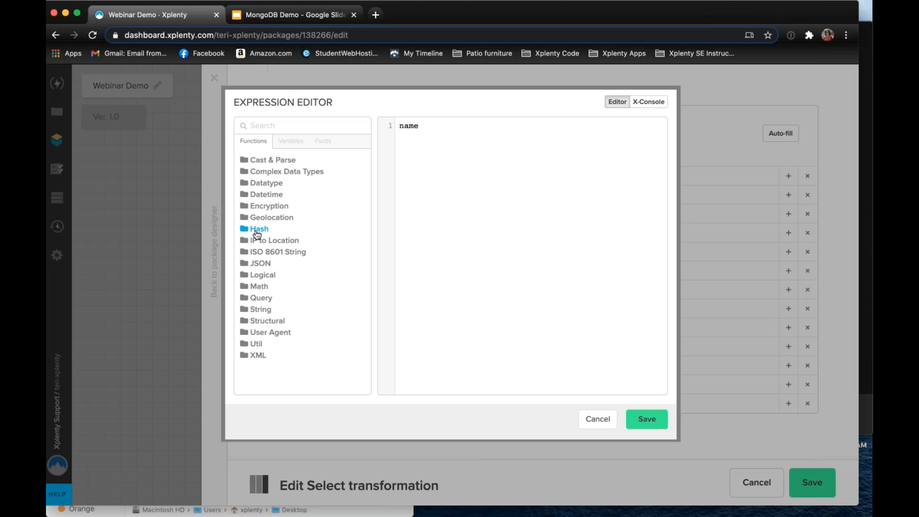
pyautogui.click(258, 232)
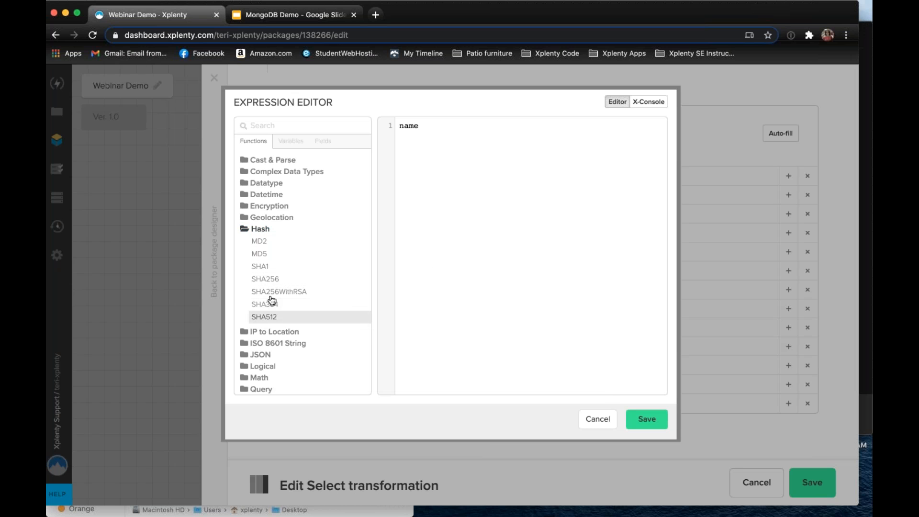
pyautogui.moveTo(266, 257)
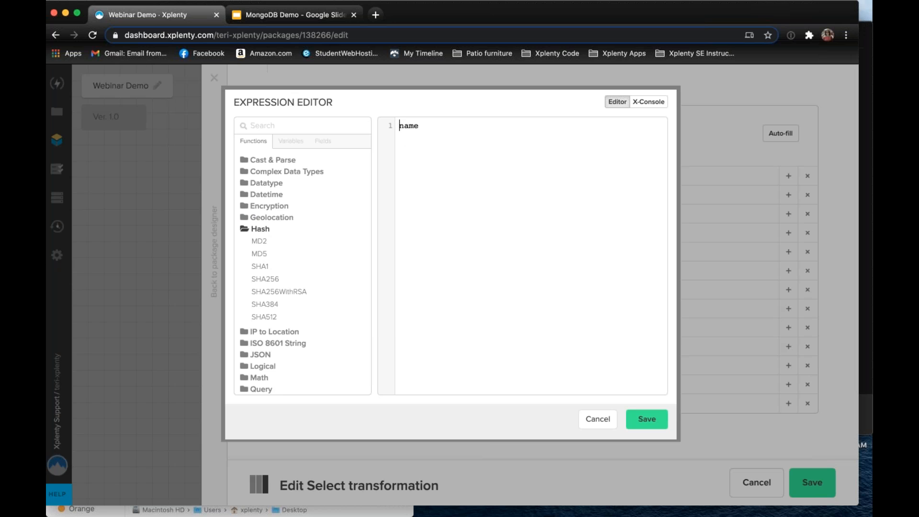
pyautogui.click(259, 255)
pyautogui.write('(')
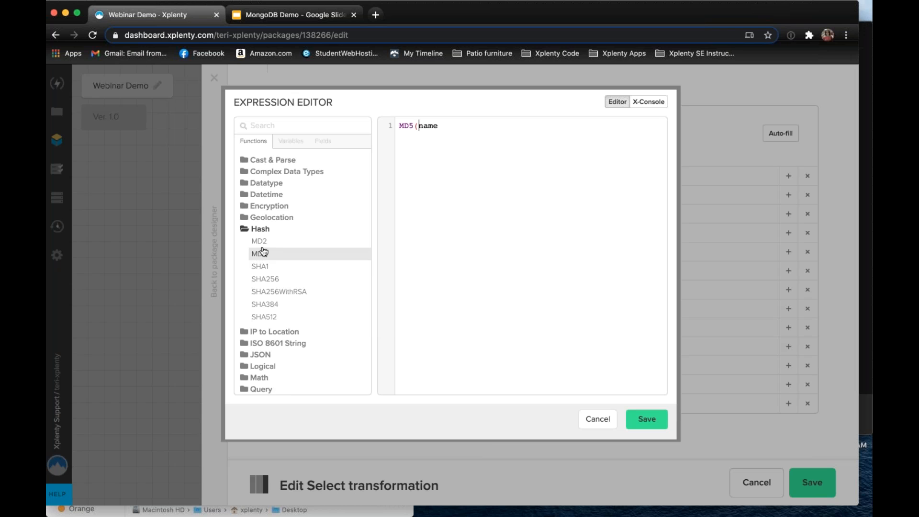
pyautogui.click(448, 125)
pyautogui.write(')')
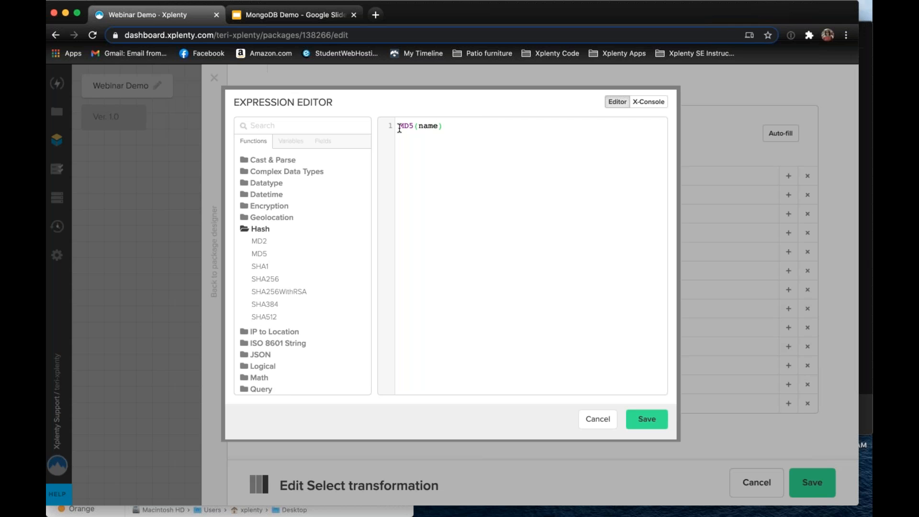
pyautogui.moveTo(258, 259)
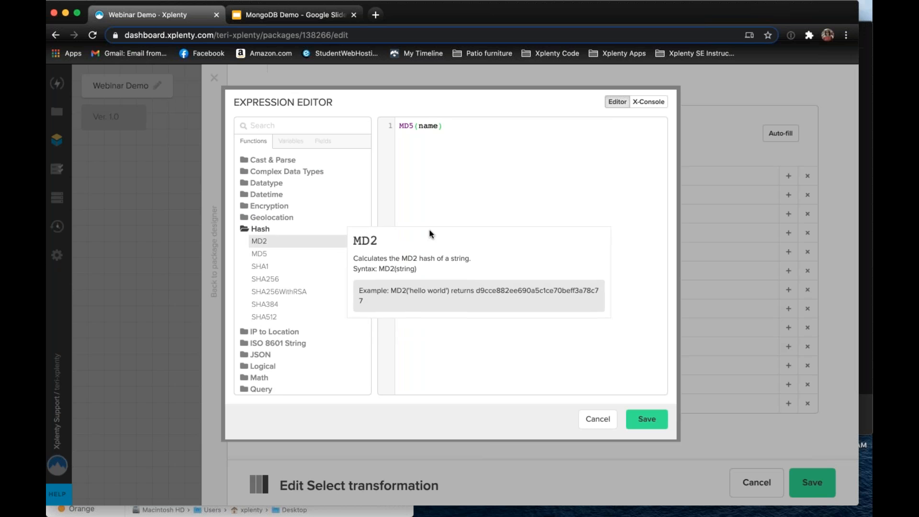
pyautogui.click(648, 420)
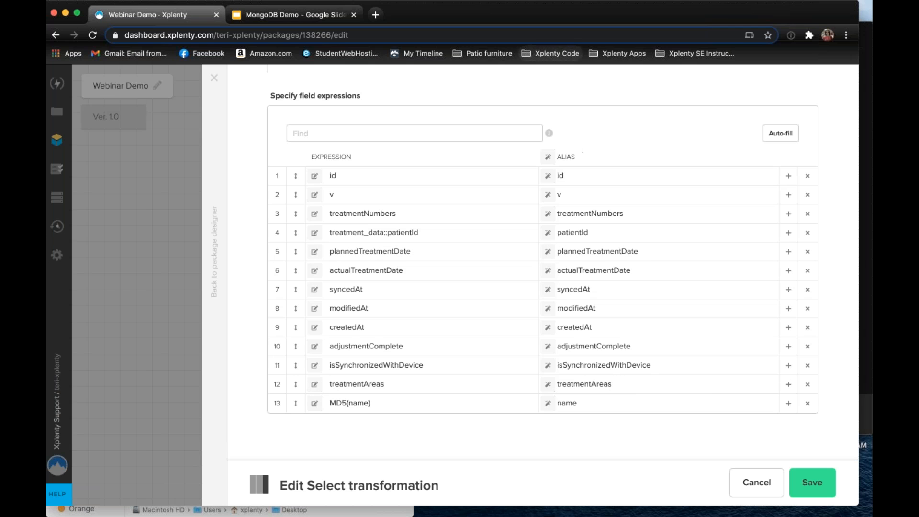
# Set the actualTreatmentDate expression to ToDateCustomFormats(actualTreatmentDate, 'EEE MMM dd HH:mm:ss ZZZ yyyy') and save the Select transformation
pyautogui.click(315, 271)
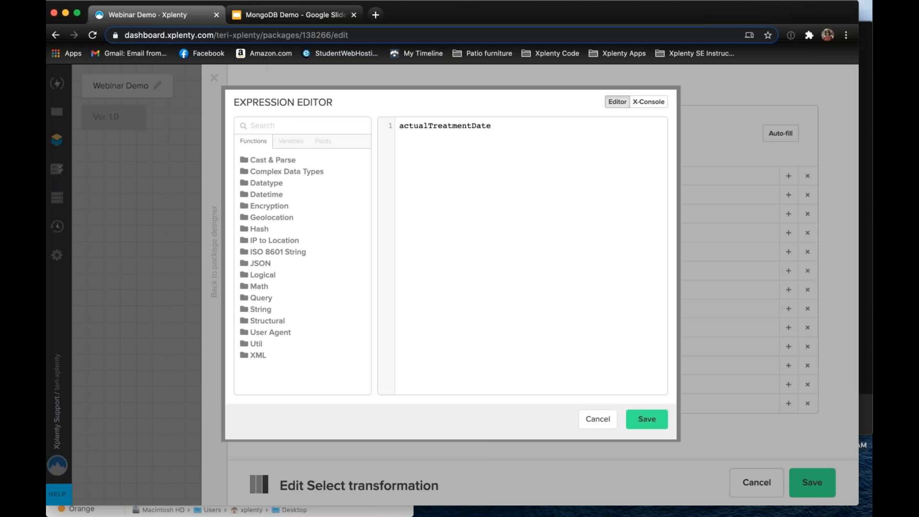
pyautogui.click(306, 125)
pyautogui.write('date')
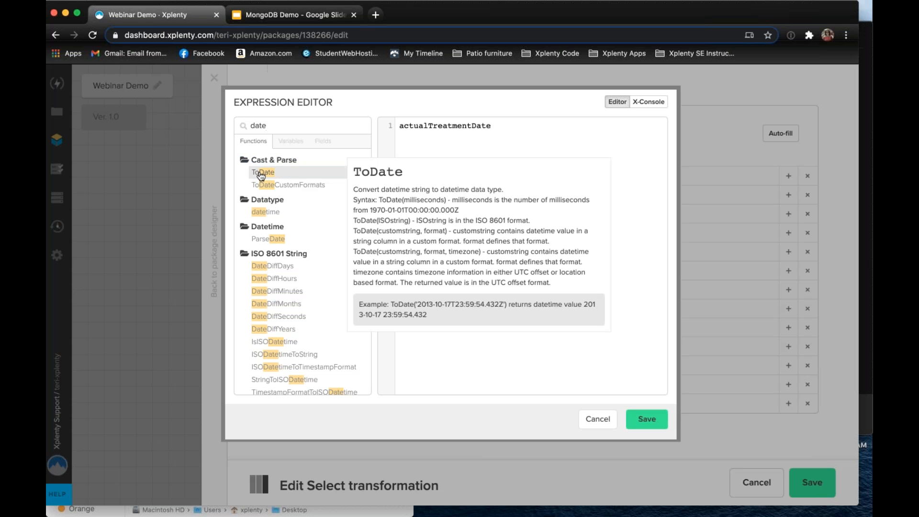
pyautogui.moveTo(257, 188)
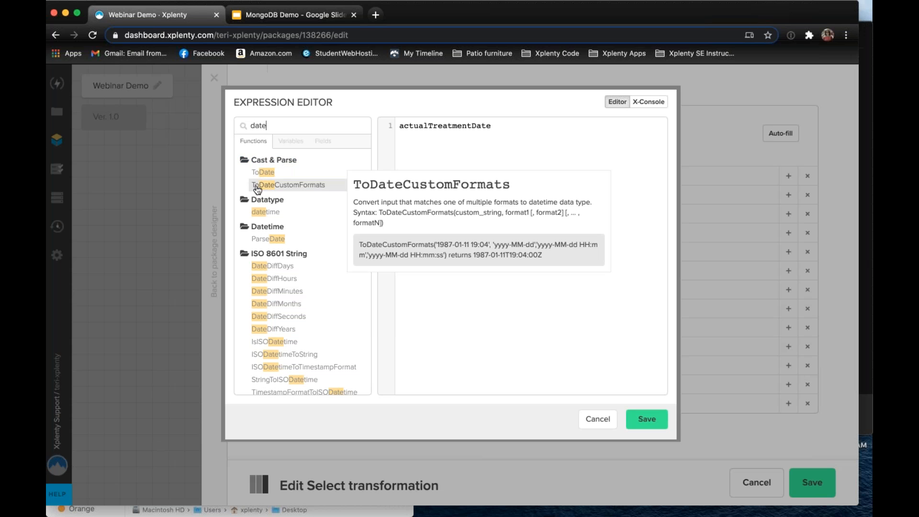
pyautogui.doubleClick(283, 189)
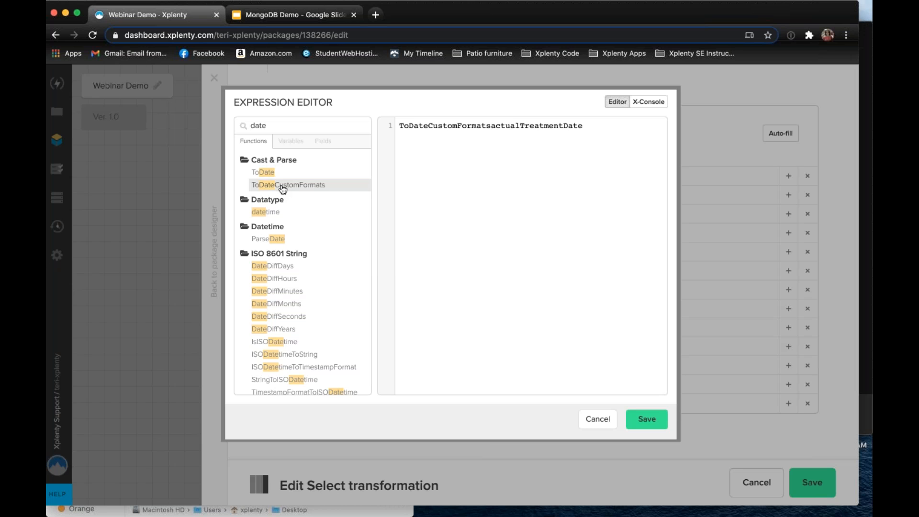
pyautogui.write('(')
pyautogui.moveTo(291, 188)
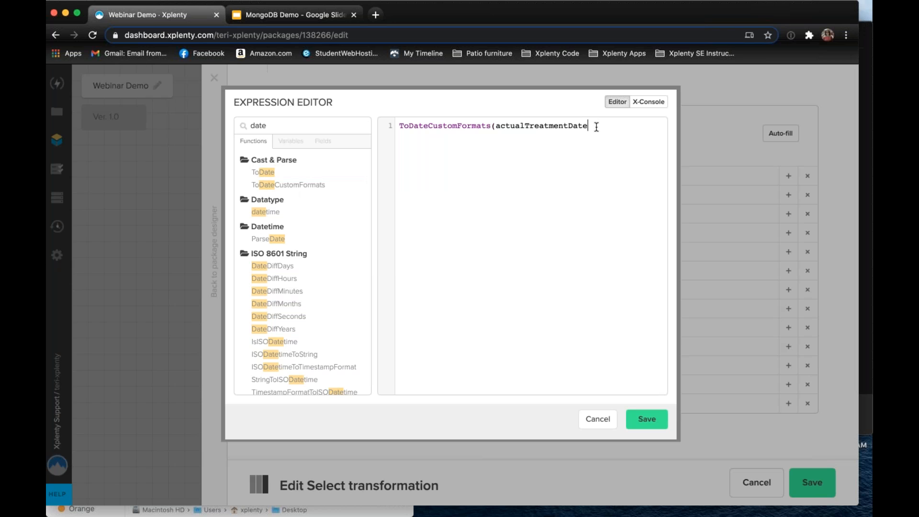
pyautogui.write(',')
pyautogui.press('super+Tab')
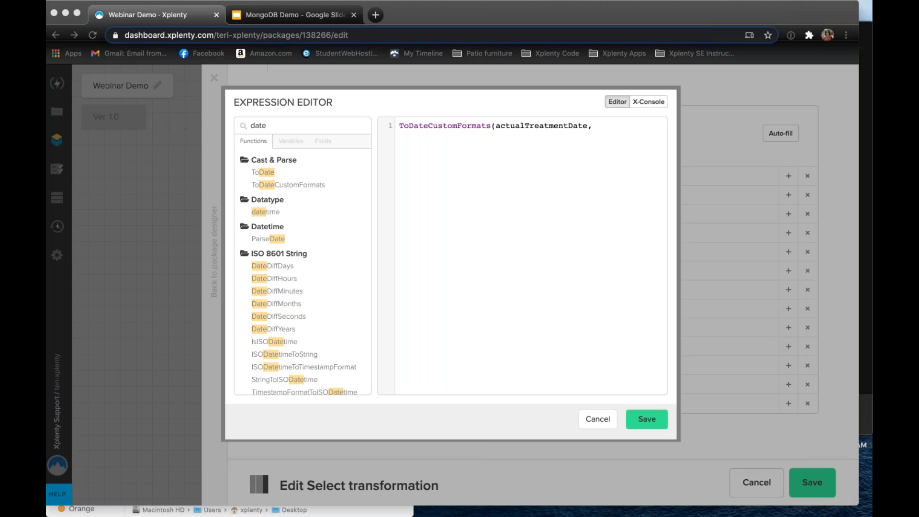
pyautogui.click(620, 124)
pyautogui.write("'EEE MMM dd HH:mm:ss ZZZ yyyy'")
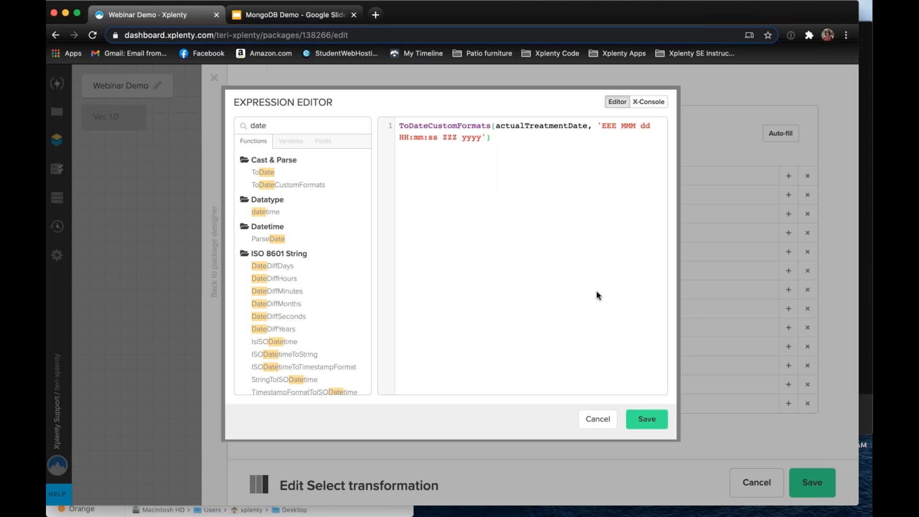
pyautogui.click(652, 421)
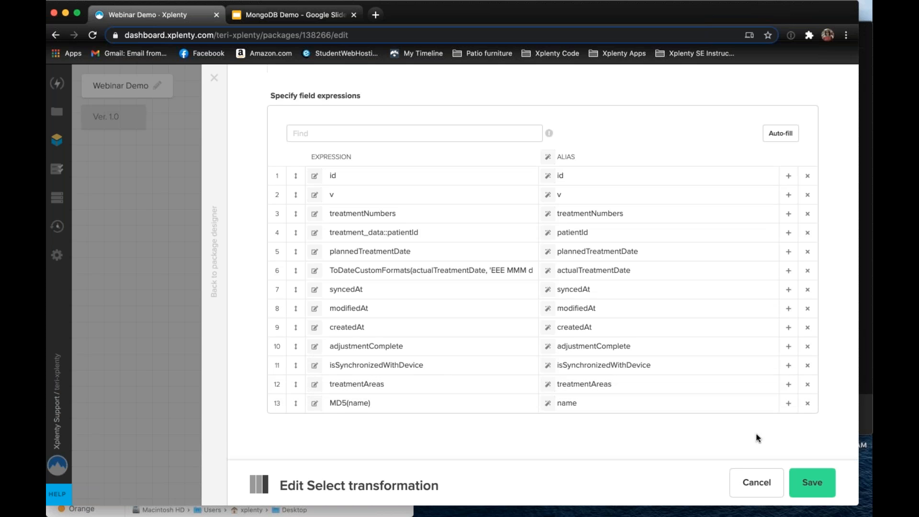
pyautogui.click(812, 482)
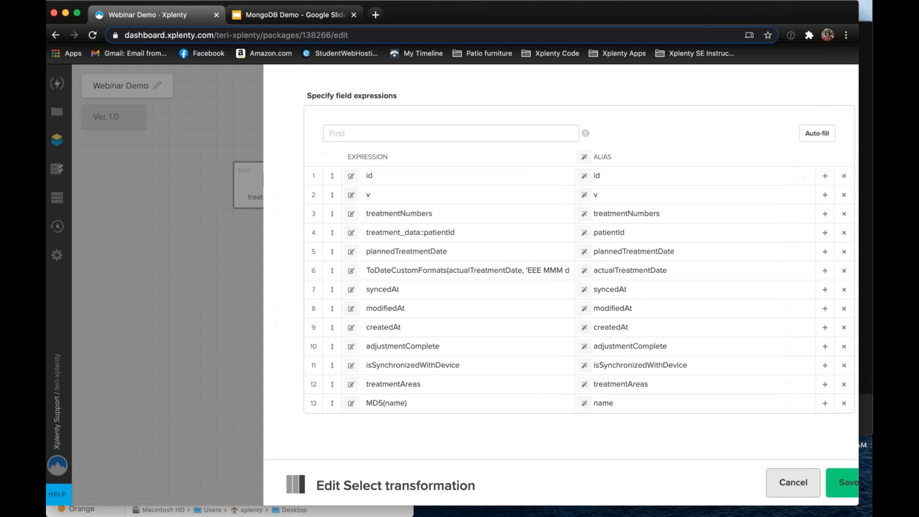
# Add a MongoDB destination after transform_fields and choose My Mongo as its target connection
pyautogui.moveTo(353, 415)
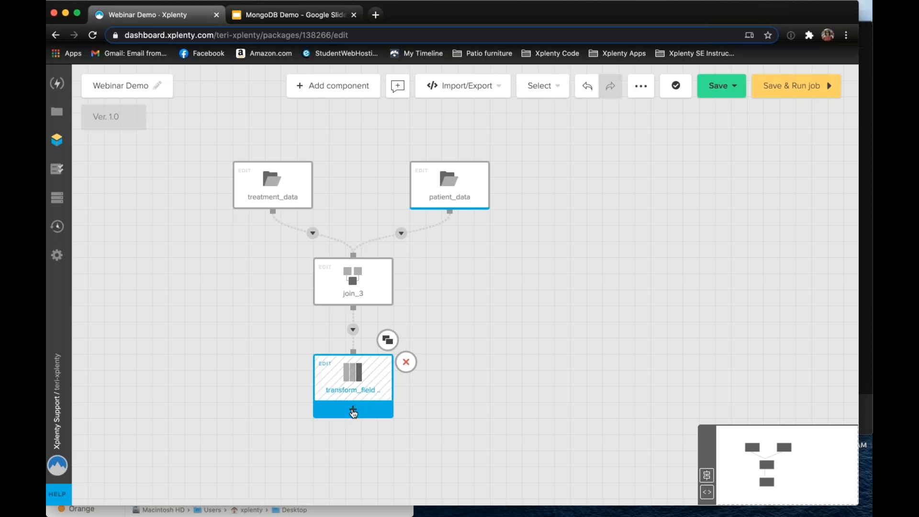
pyautogui.click(353, 410)
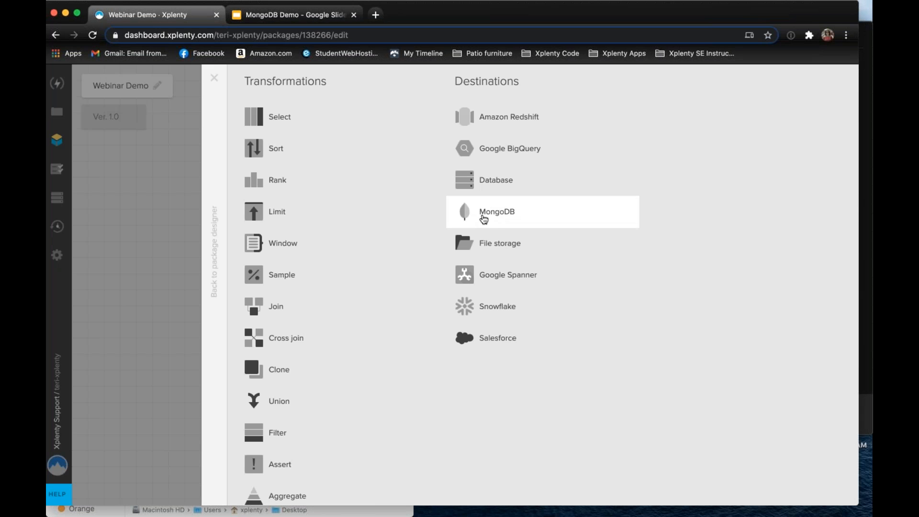
pyautogui.click(509, 212)
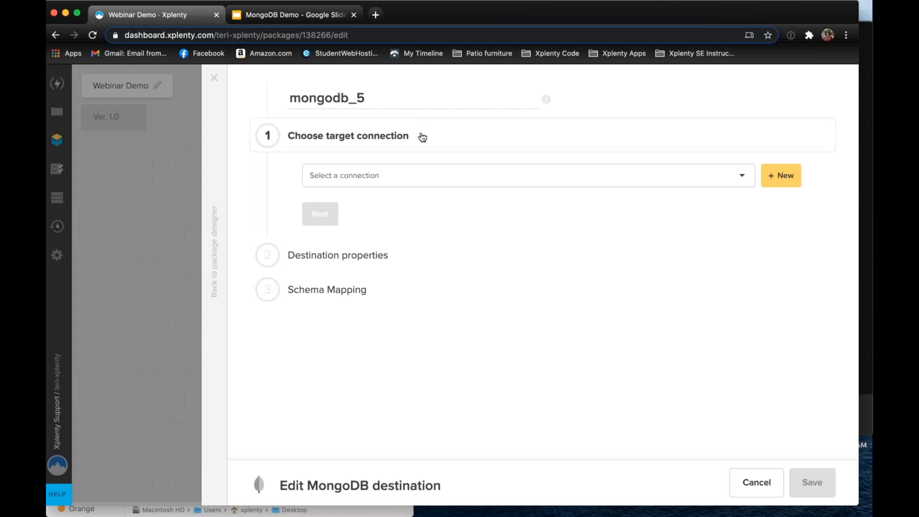
pyautogui.click(703, 178)
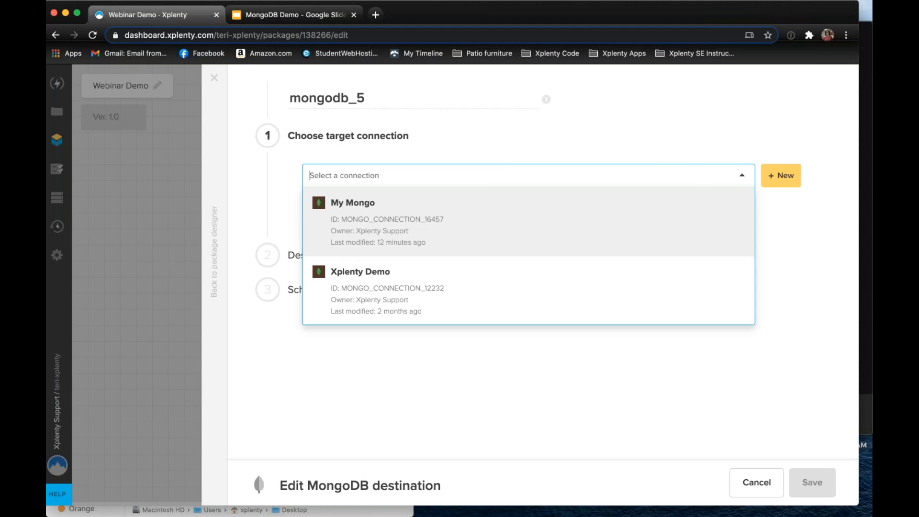
pyautogui.click(356, 231)
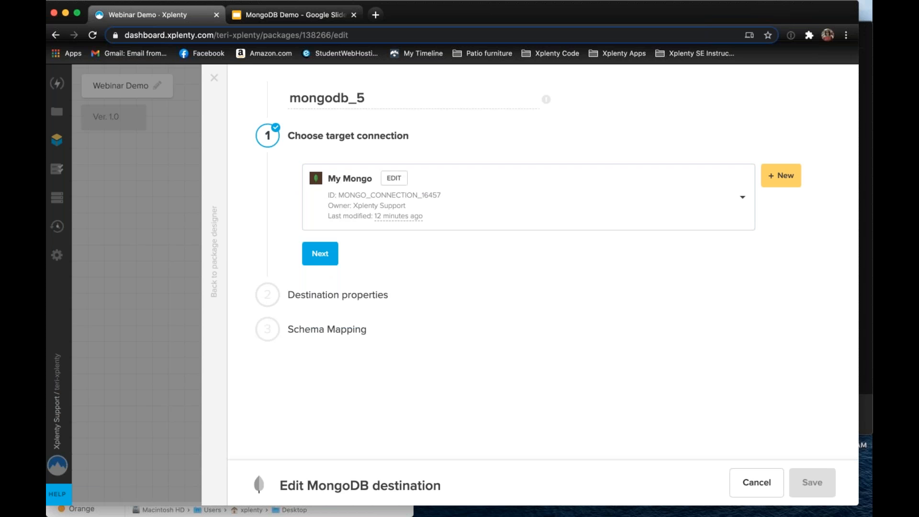
pyautogui.click(320, 253)
# Set the target collection to treatment_patient_data and the operation type to Merge with existing data using update and insert
pyautogui.click(379, 225)
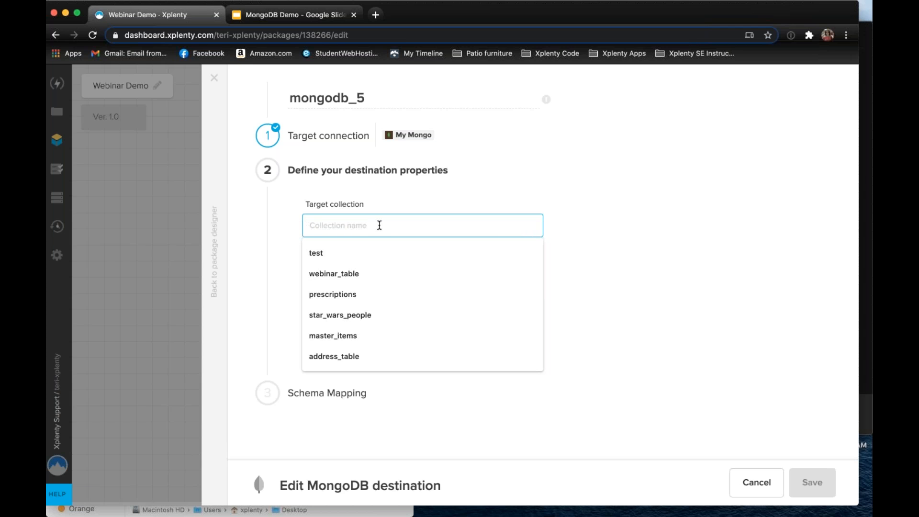
pyautogui.write('t')
pyautogui.press('BackSpace')
pyautogui.write('tre')
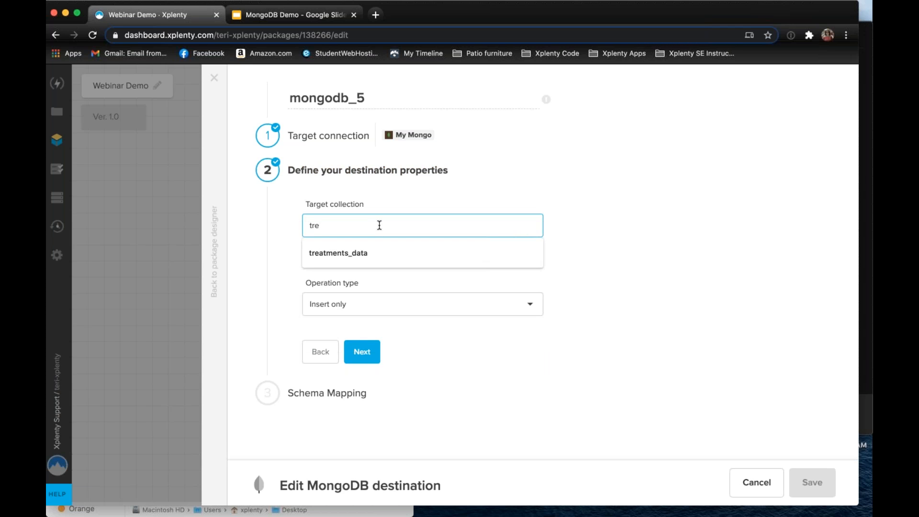
pyautogui.write('atem')
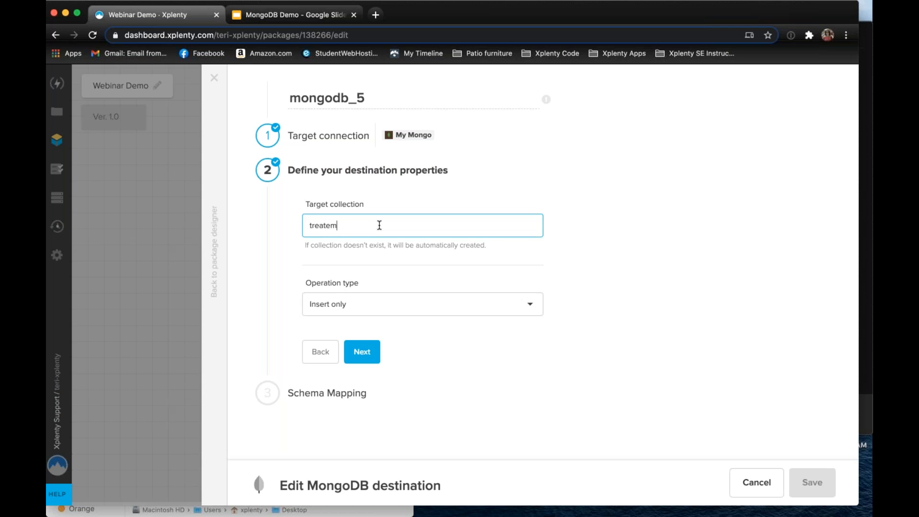
pyautogui.press('BackSpace')
pyautogui.press('BackSpace')
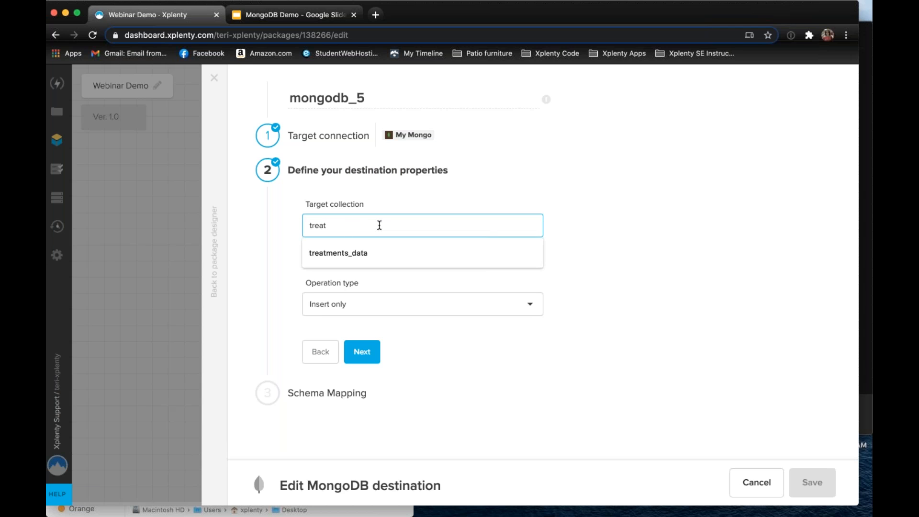
pyautogui.write('ment_patient_data')
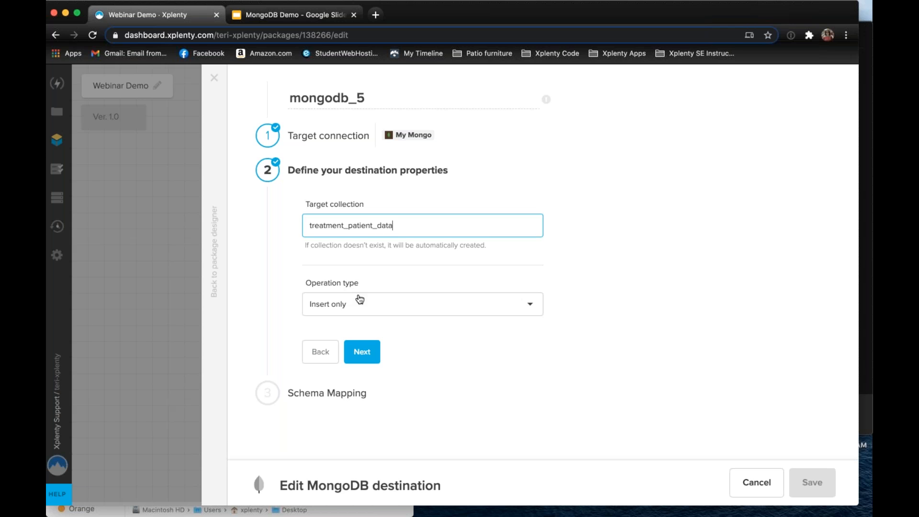
pyautogui.click(370, 308)
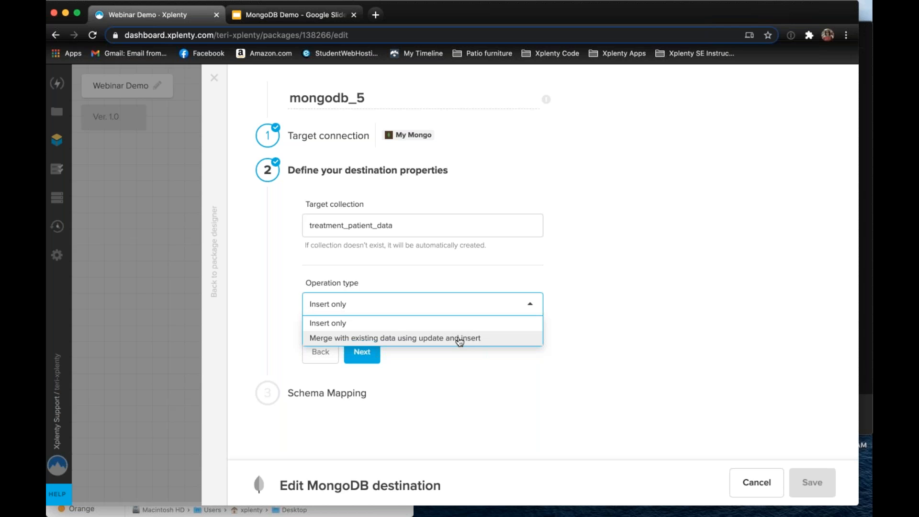
pyautogui.click(418, 340)
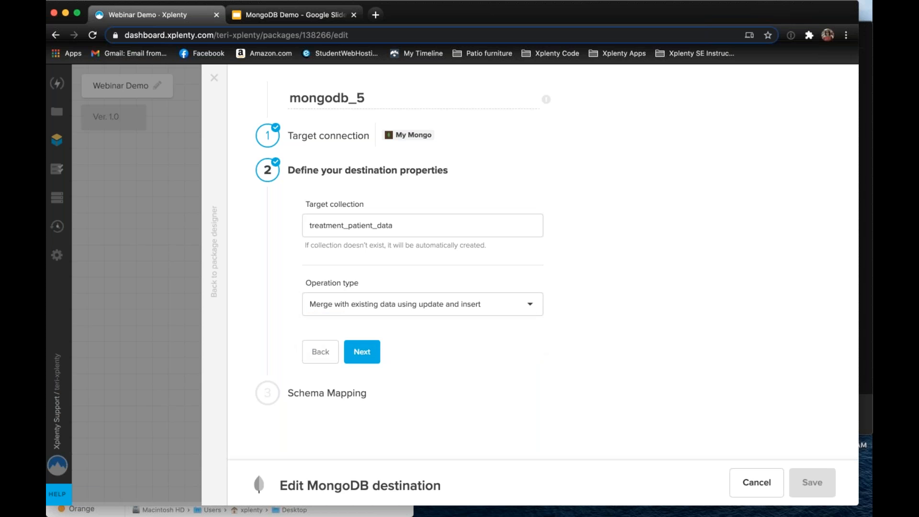
# Proceed to the destination's schema mapping, auto-fill it with all input fields and check every mapped column
pyautogui.click(366, 357)
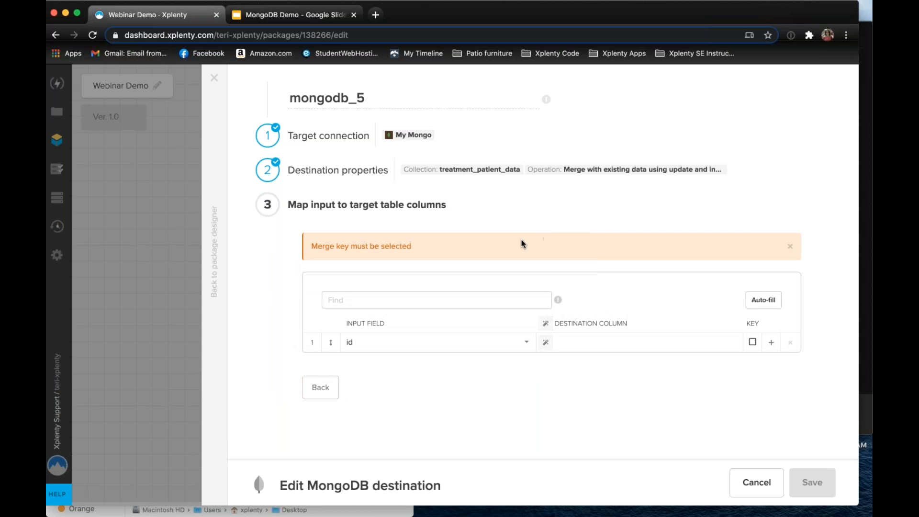
pyautogui.click(767, 300)
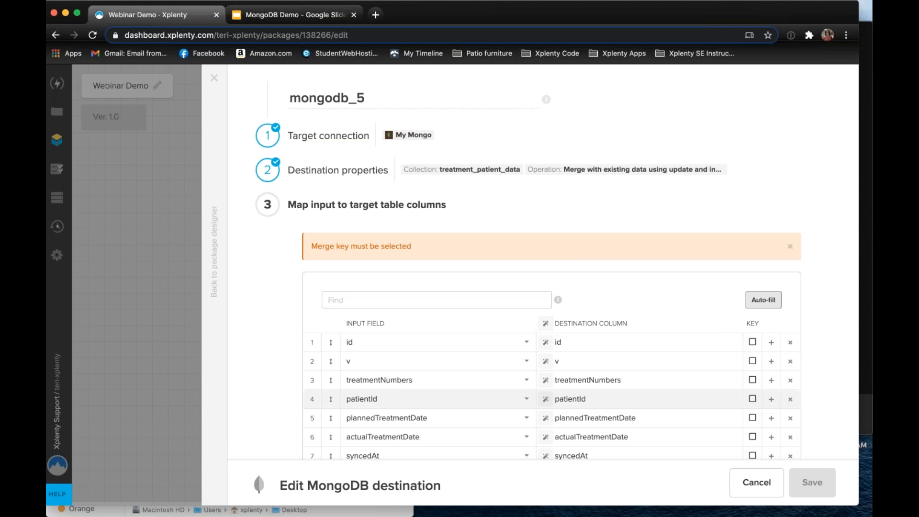
pyautogui.scroll(-5, 345, 400)
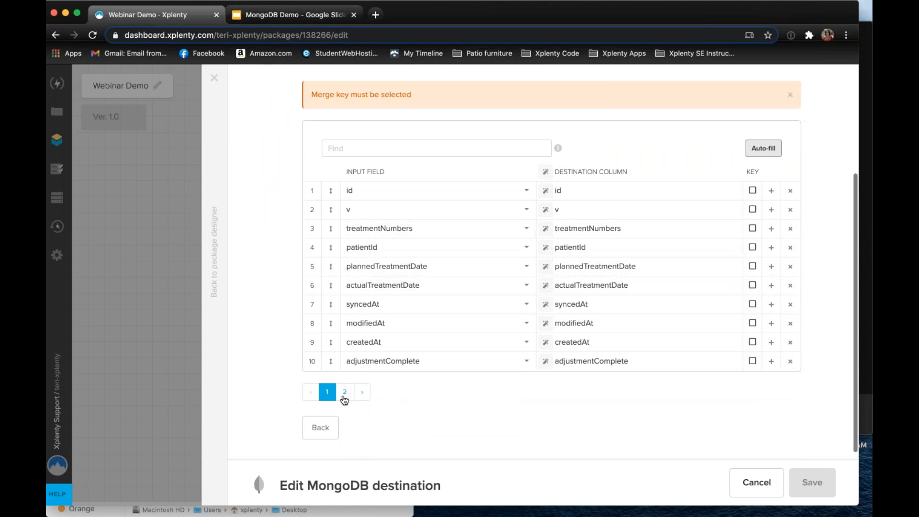
pyautogui.click(345, 393)
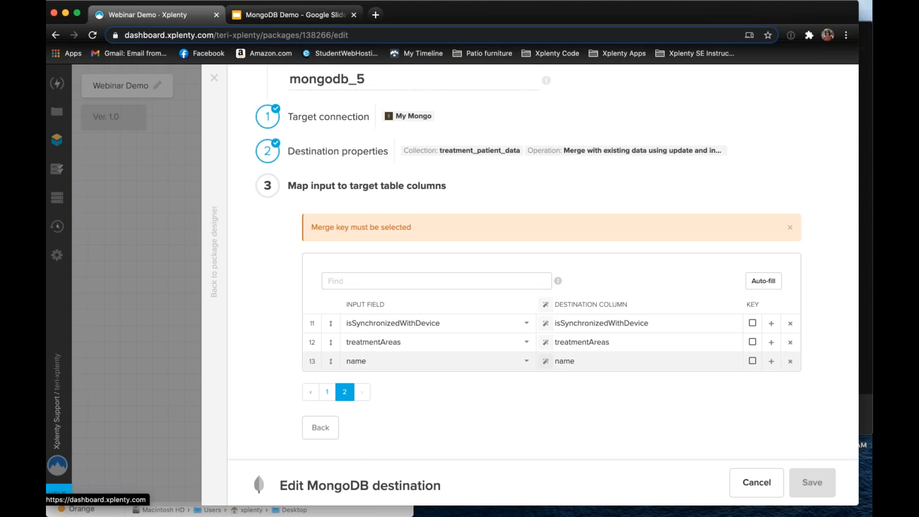
pyautogui.click(327, 392)
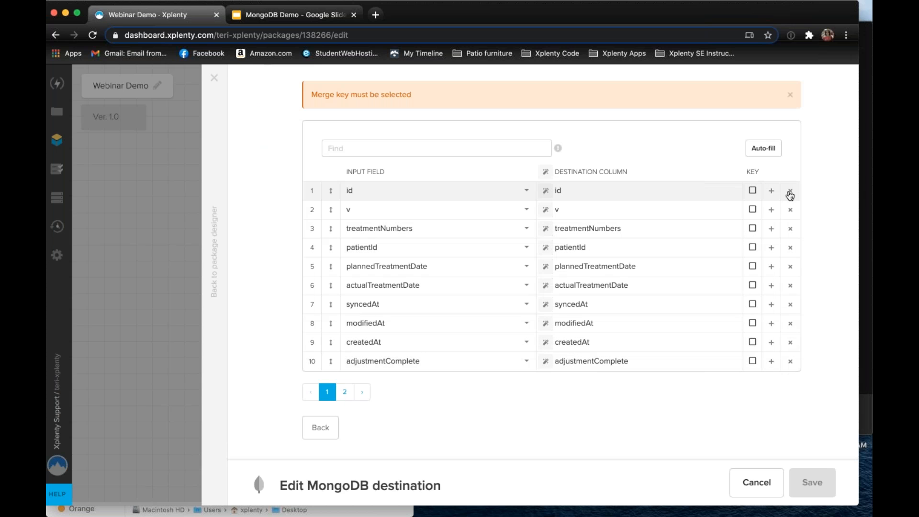
# Mark the id column as the merge key and save the MongoDB destination
pyautogui.click(753, 191)
pyautogui.click(752, 191)
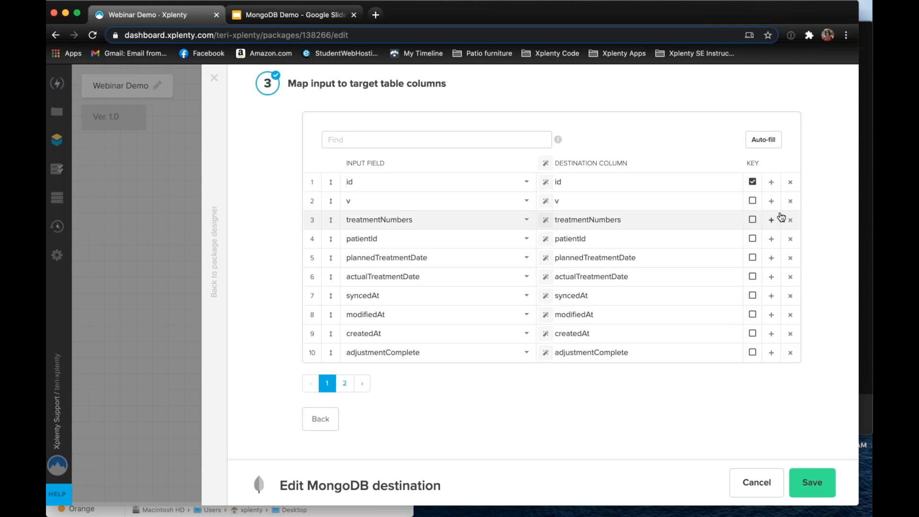
pyautogui.scroll(3, 782, 218)
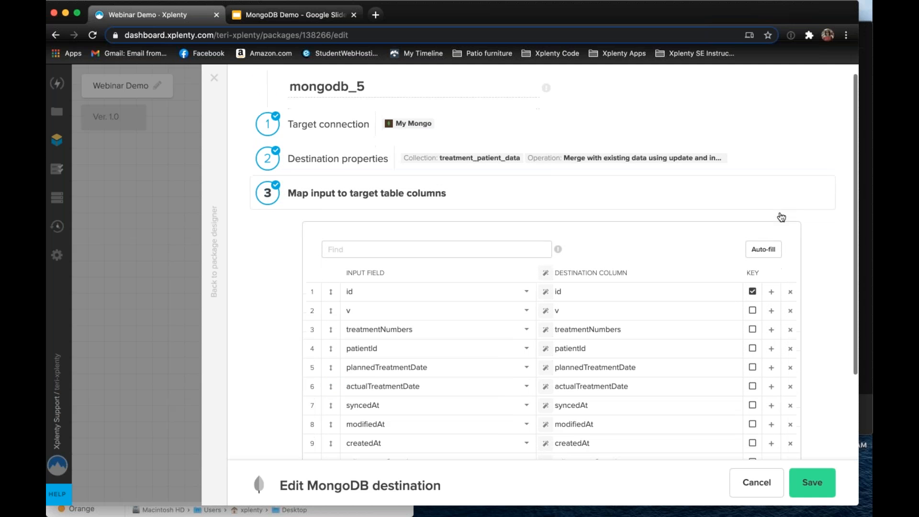
pyautogui.scroll(-3, 781, 217)
pyautogui.click(812, 483)
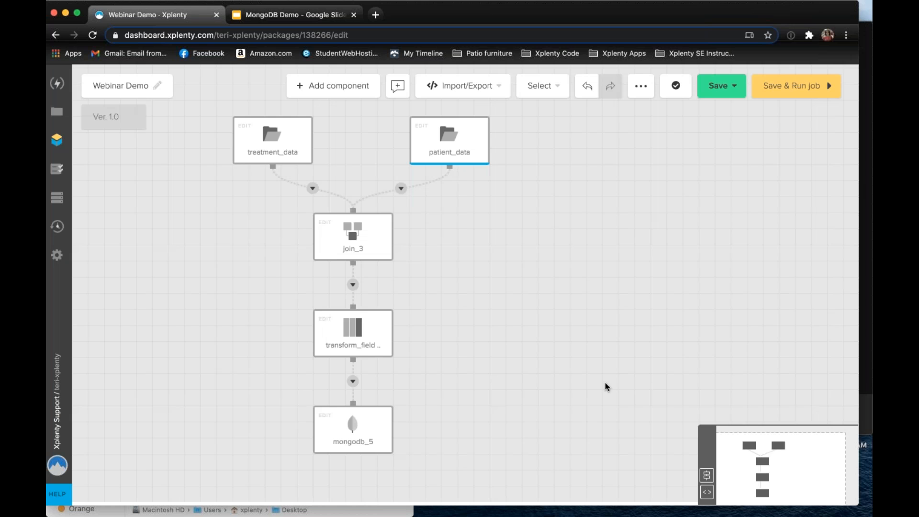
pyautogui.click(253, 136)
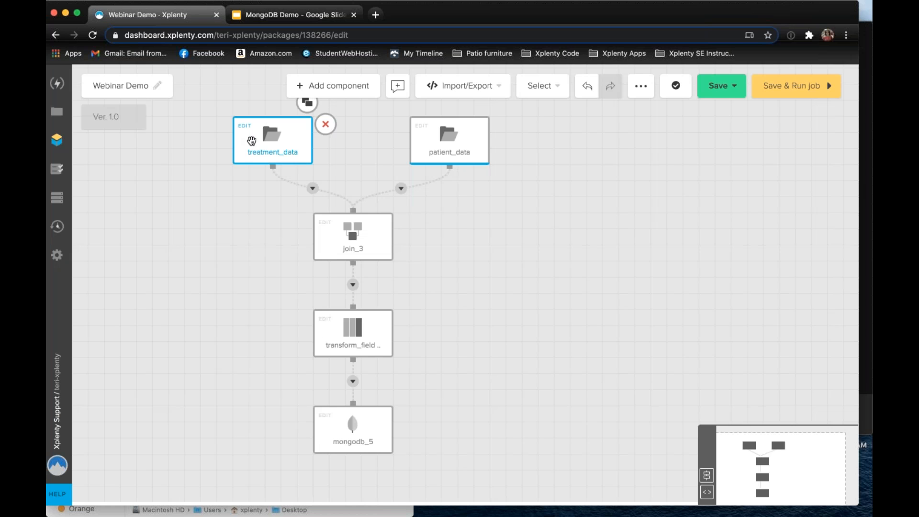
pyautogui.click(452, 145)
pyautogui.click(349, 246)
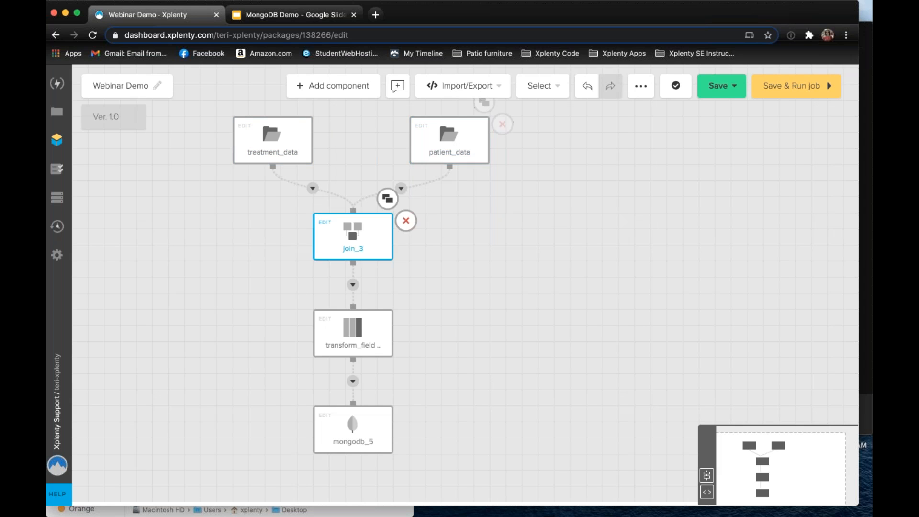
pyautogui.click(344, 333)
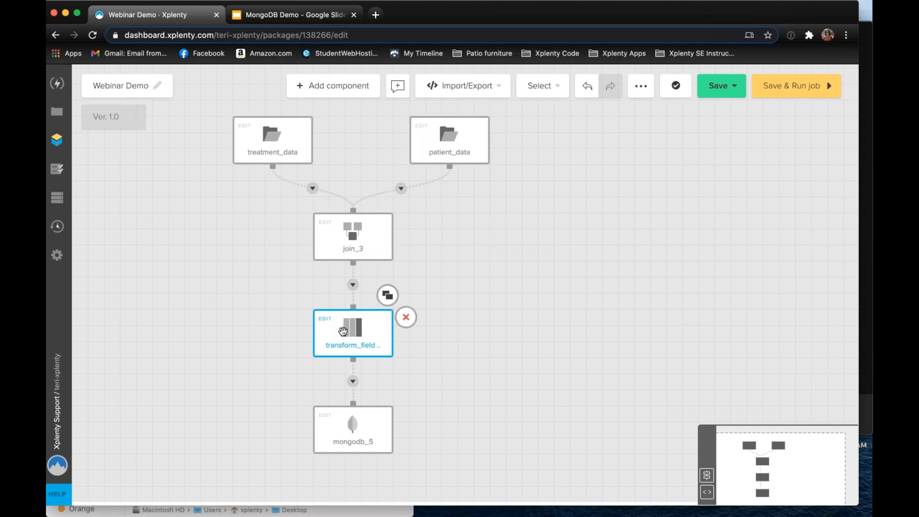
pyautogui.click(355, 433)
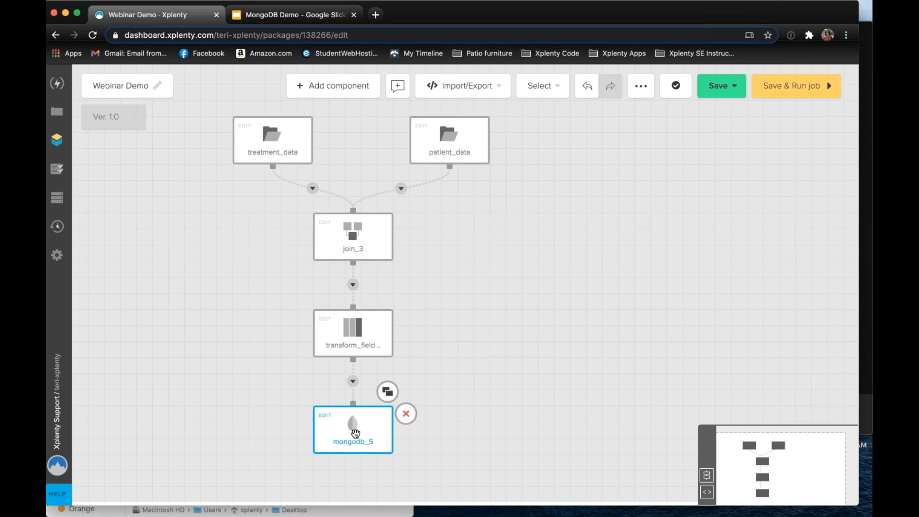
pyautogui.click(446, 372)
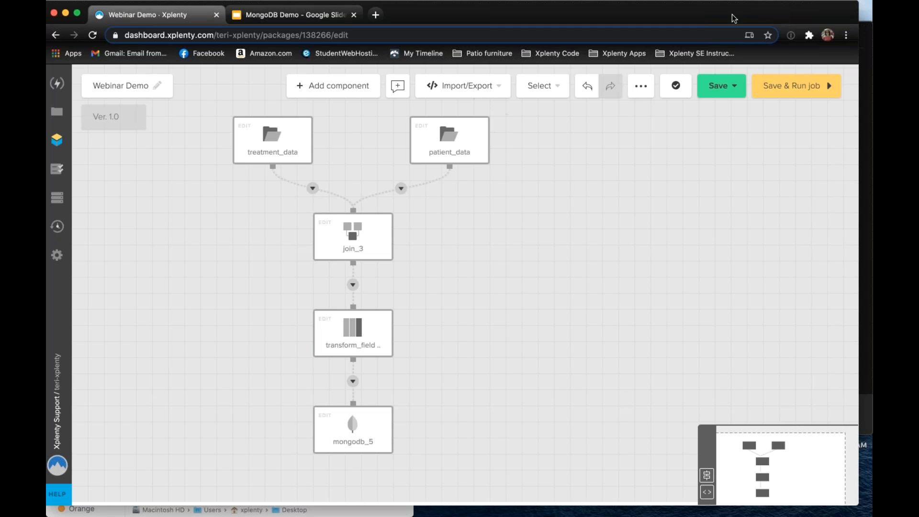
# Save and validate the Webinar Demo package and dismiss the validation report
pyautogui.click(677, 87)
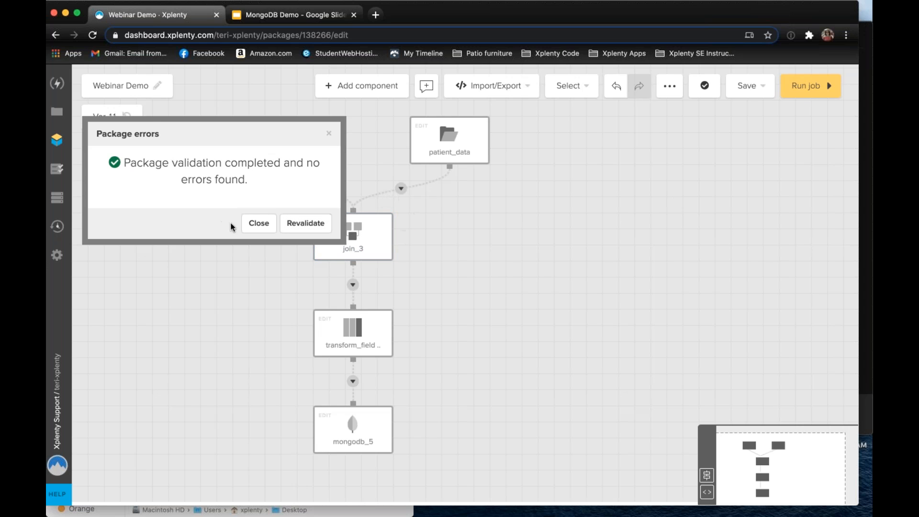
pyautogui.click(259, 224)
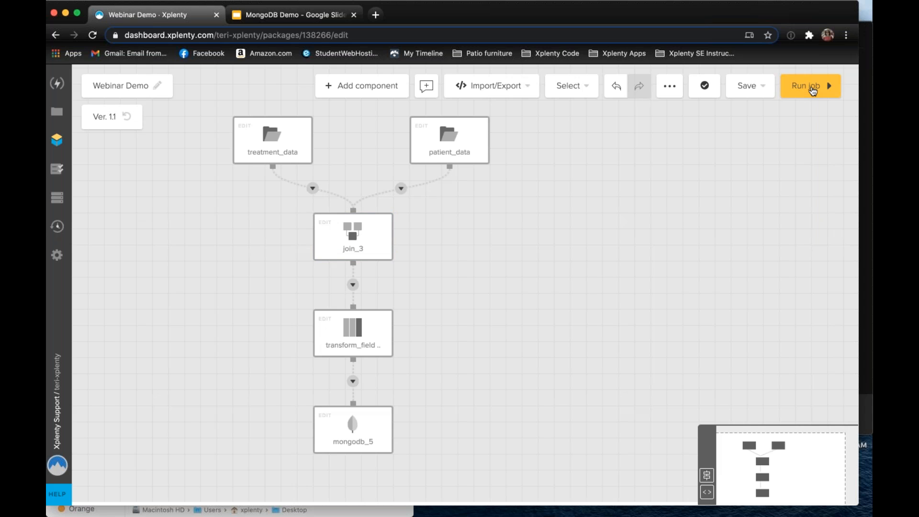
# Run the Webinar Demo package as a new job on cluster jasmine-sea-2172 after reviewing its system and user variables
pyautogui.click(812, 91)
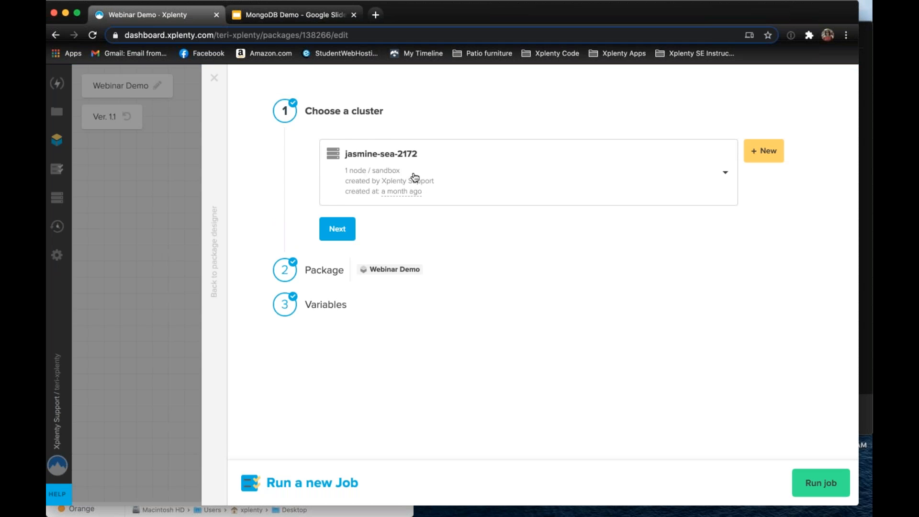
pyautogui.click(337, 230)
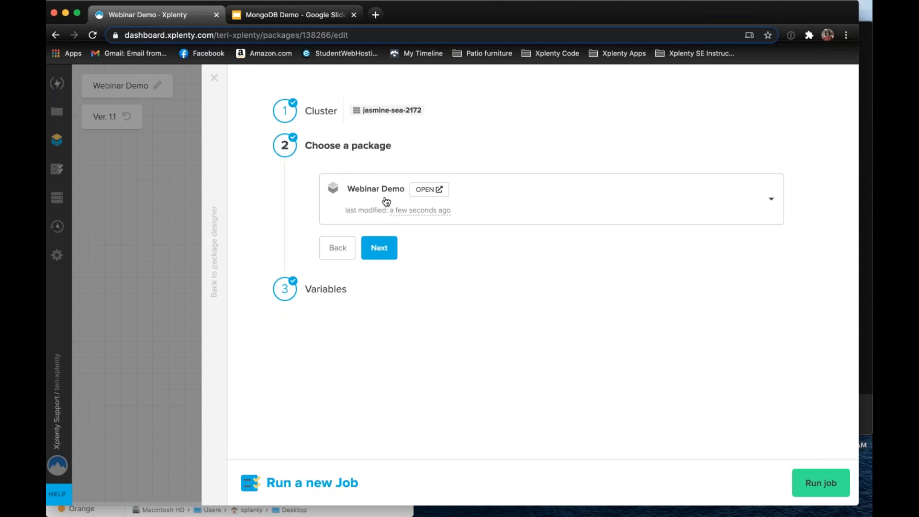
pyautogui.click(380, 248)
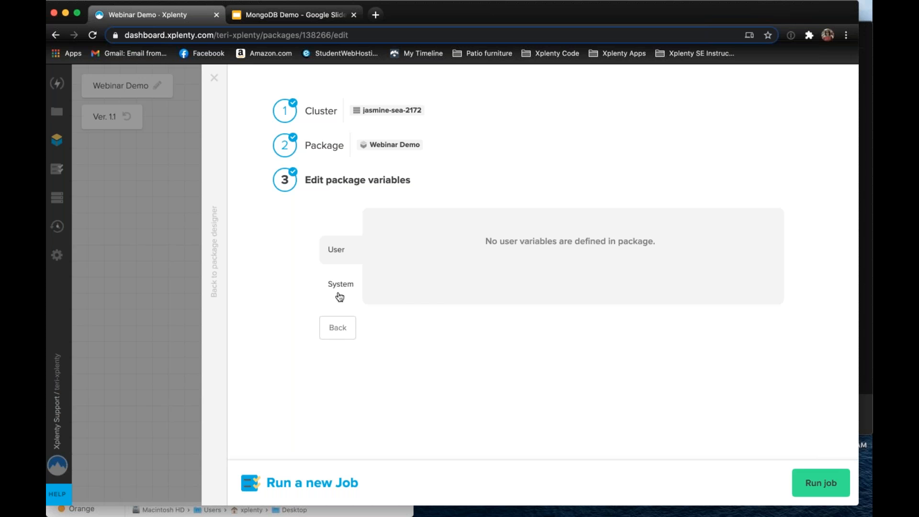
pyautogui.click(342, 285)
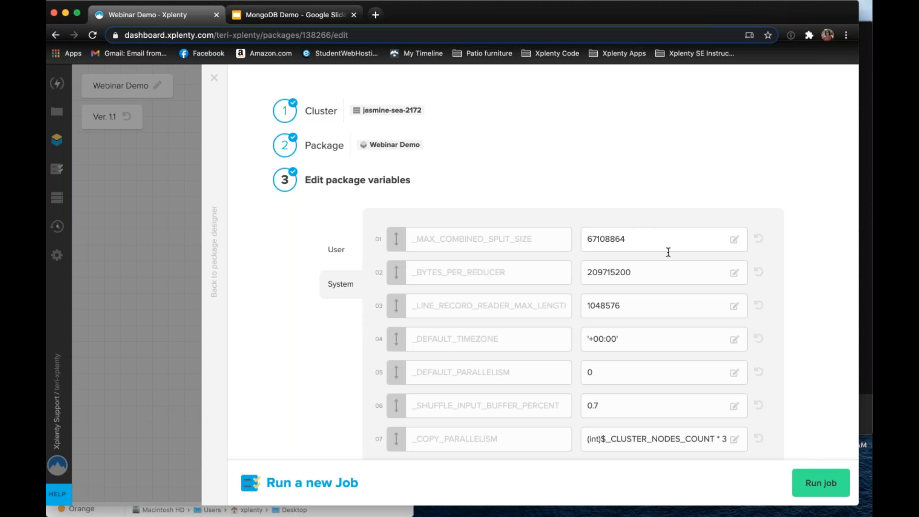
pyautogui.scroll(-10, 669, 253)
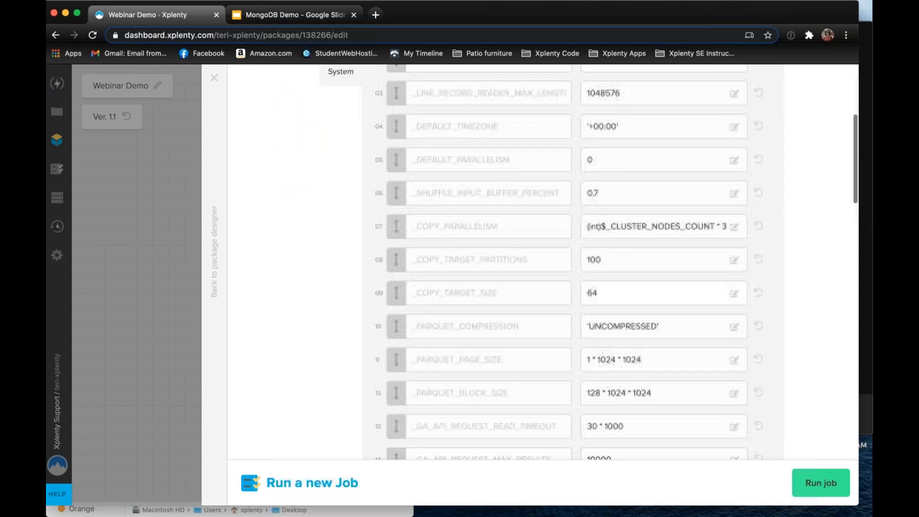
pyautogui.scroll(10, 340, 283)
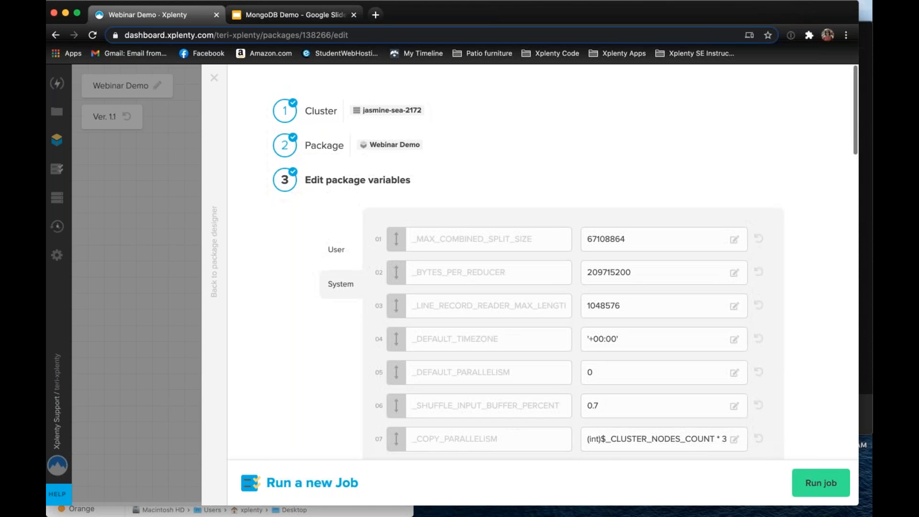
pyautogui.click(335, 249)
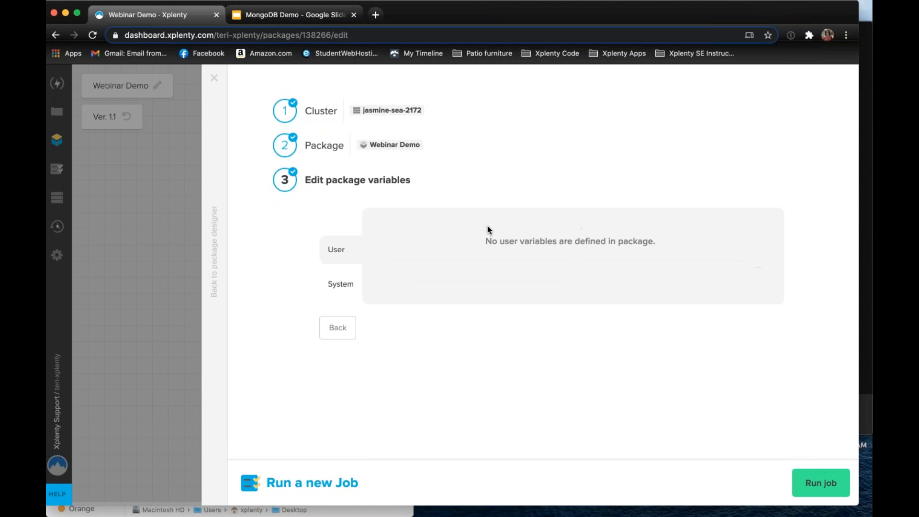
pyautogui.click(820, 490)
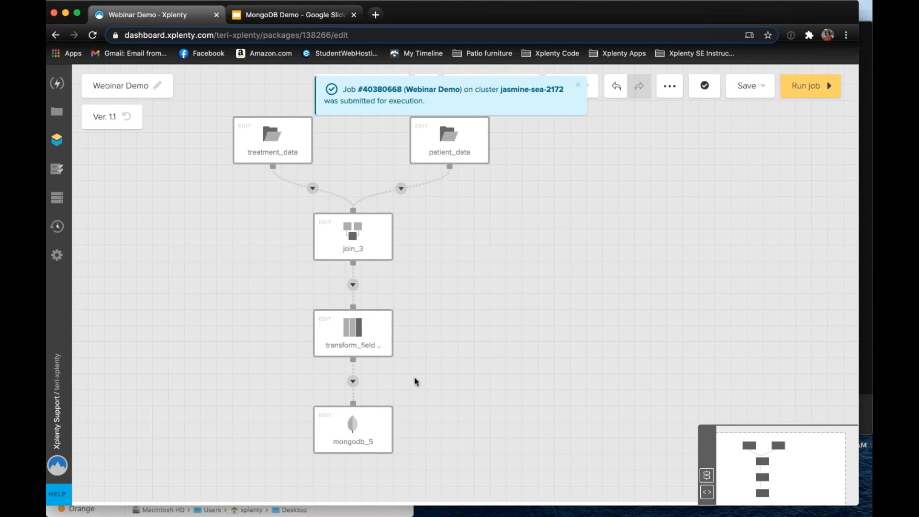
# Start a new schedule and name it Webinar Scheudle
pyautogui.click(56, 229)
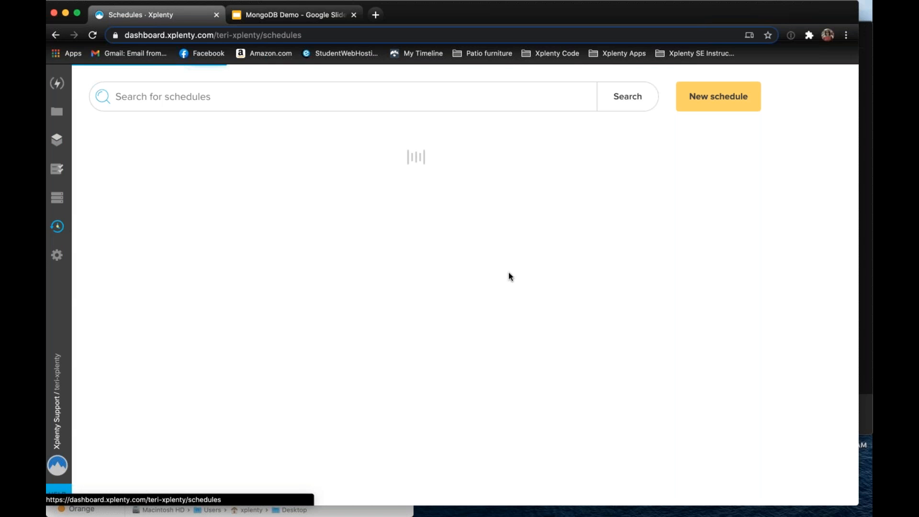
pyautogui.click(733, 106)
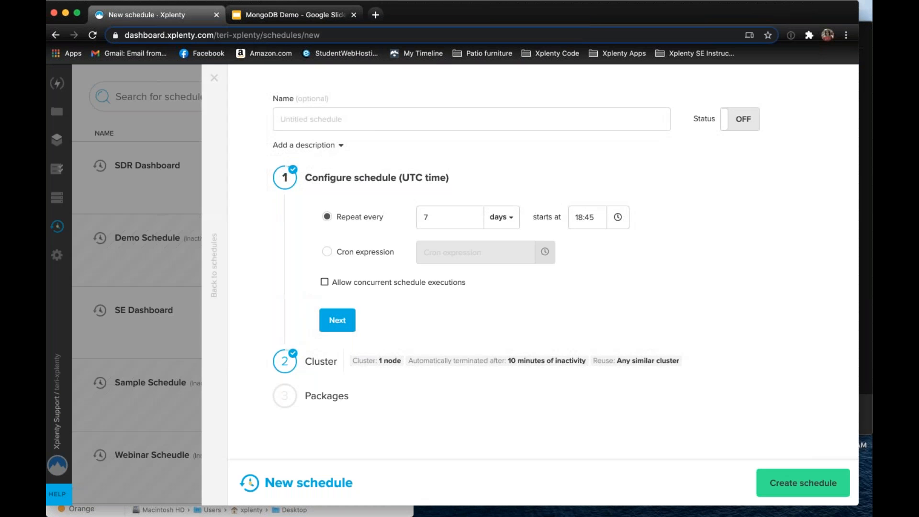
pyautogui.click(418, 120)
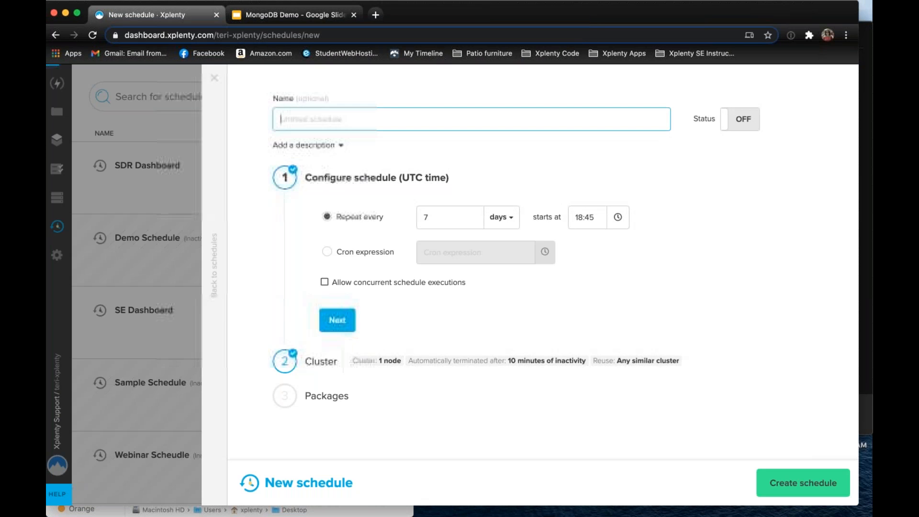
pyautogui.click(418, 121)
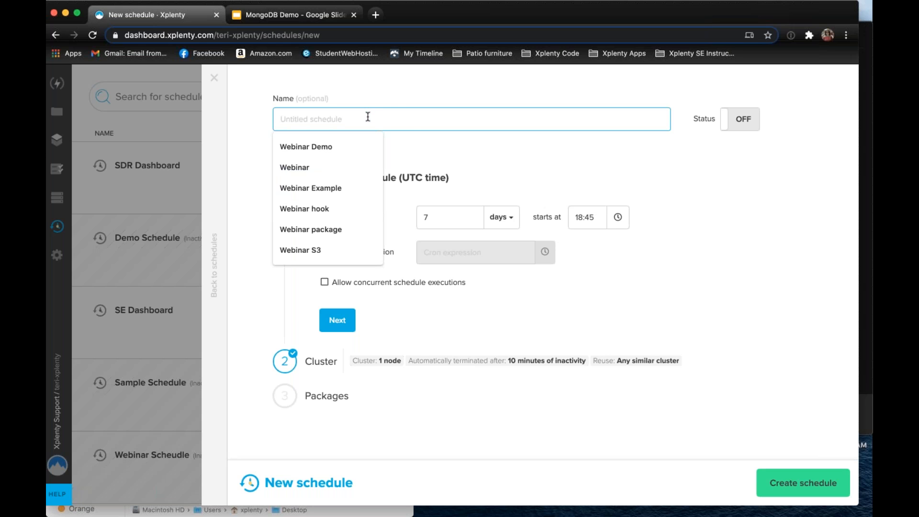
pyautogui.write('Webinar Sc')
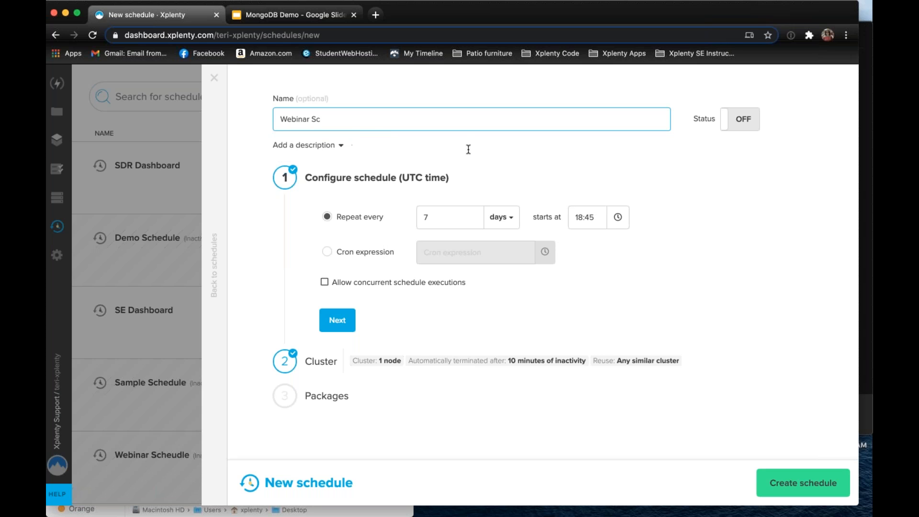
pyautogui.write('hedule')
pyautogui.press('BackSpace')
pyautogui.press('BackSpace')
pyautogui.press('BackSpace')
pyautogui.press('BackSpace')
pyautogui.write('udle')
# Set the schedule to repeat every 1 day
pyautogui.click(510, 226)
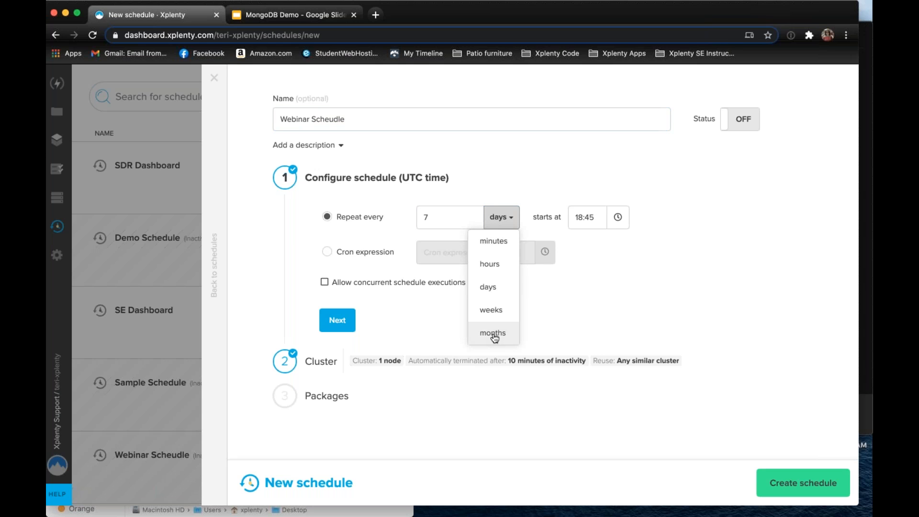
pyautogui.click(495, 289)
pyautogui.click(432, 213)
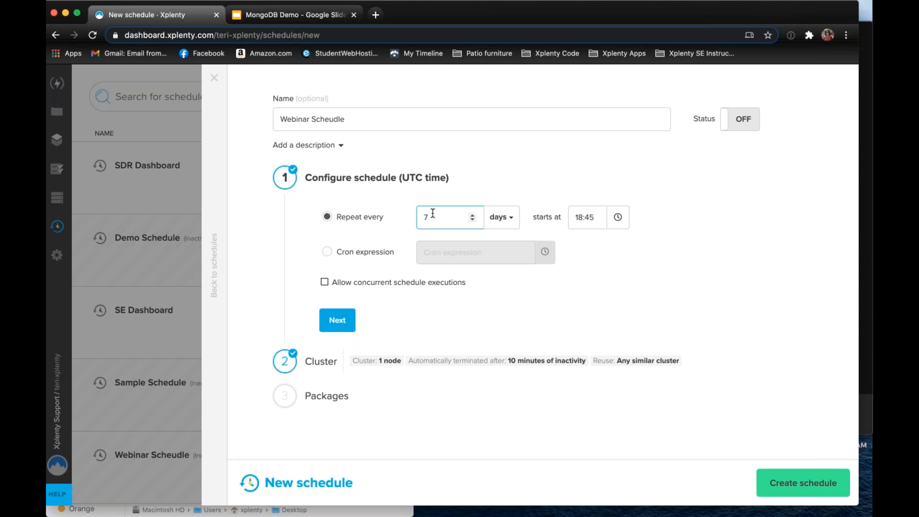
pyautogui.press('BackSpace')
pyautogui.write('1')
pyautogui.click(328, 253)
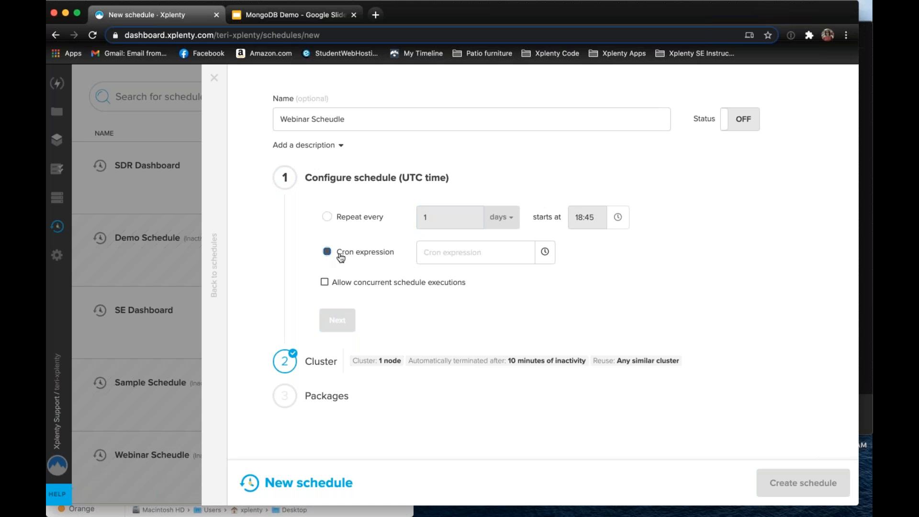
pyautogui.click(453, 255)
pyautogui.click(382, 253)
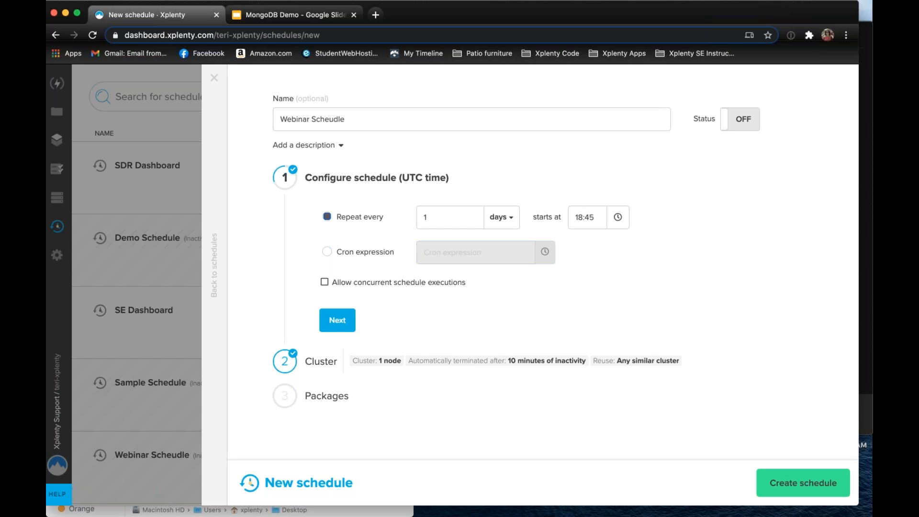
# Proceed to the schedule's cluster configuration and choose Any similar cluster as the reuse option
pyautogui.click(337, 322)
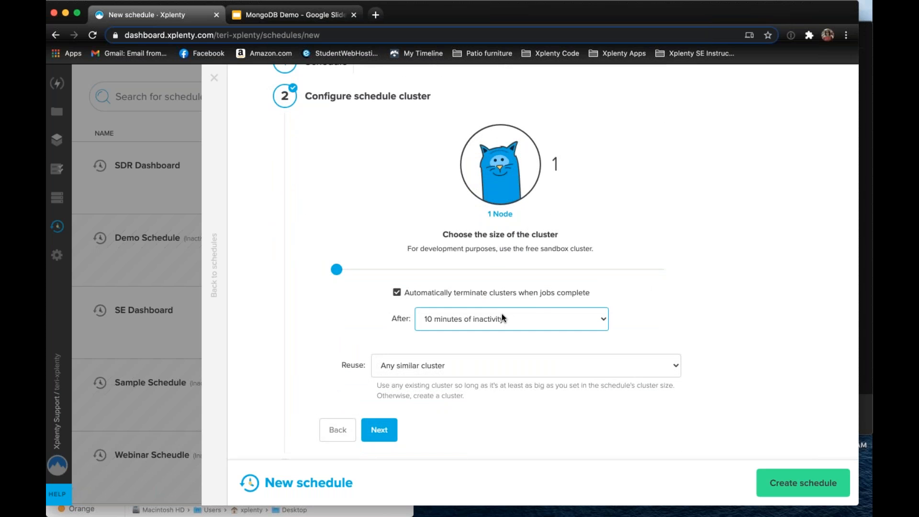
pyautogui.click(584, 370)
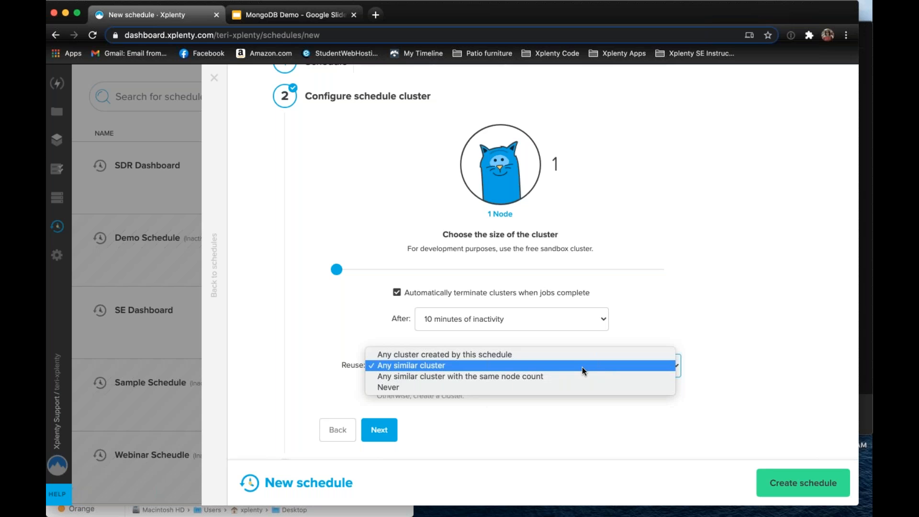
pyautogui.click(548, 367)
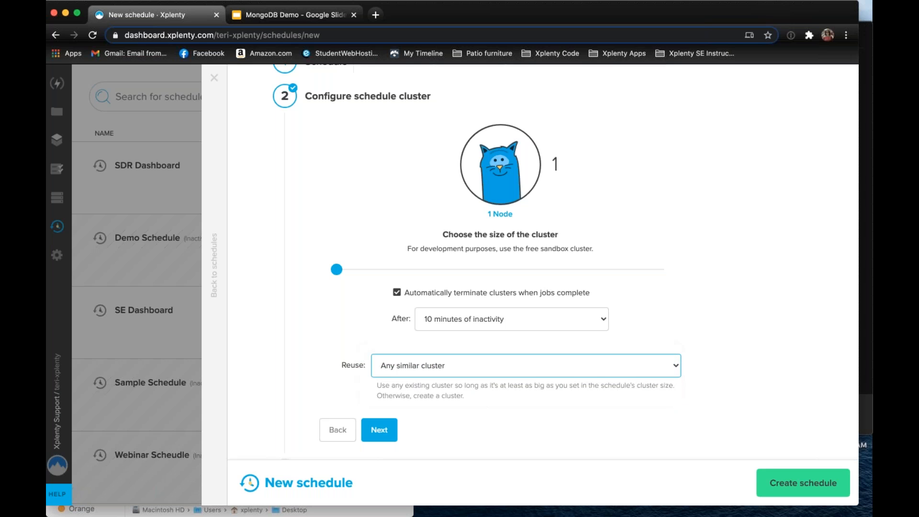
# Add the Webinar Demo package to the schedule, always running its latest version with unchanged variables, and create the schedule
pyautogui.click(379, 431)
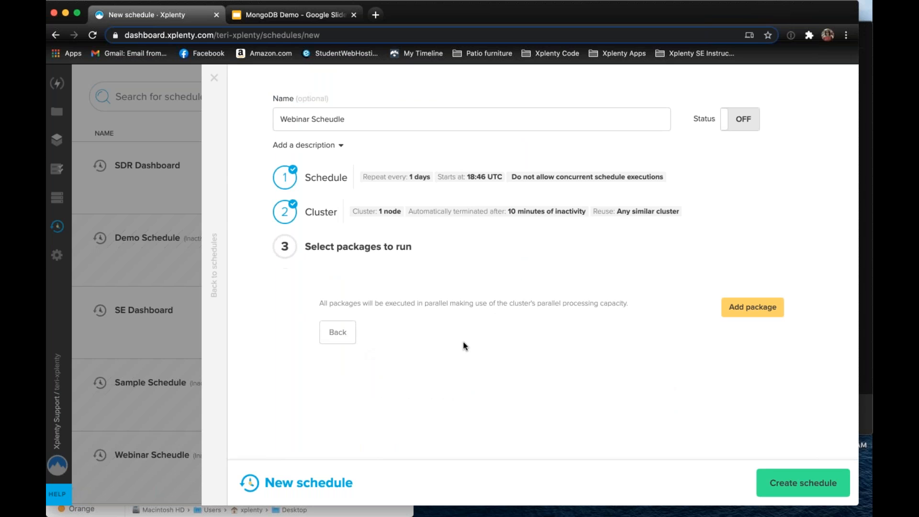
pyautogui.click(752, 307)
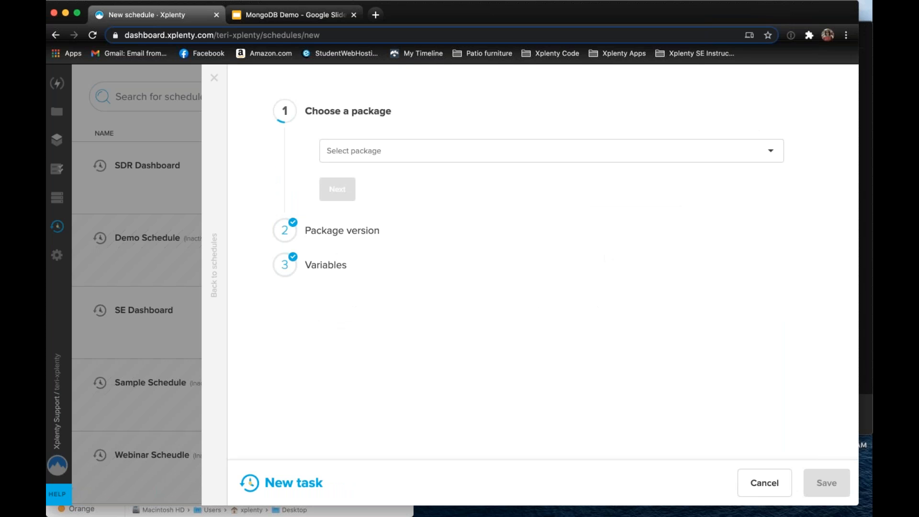
pyautogui.click(770, 151)
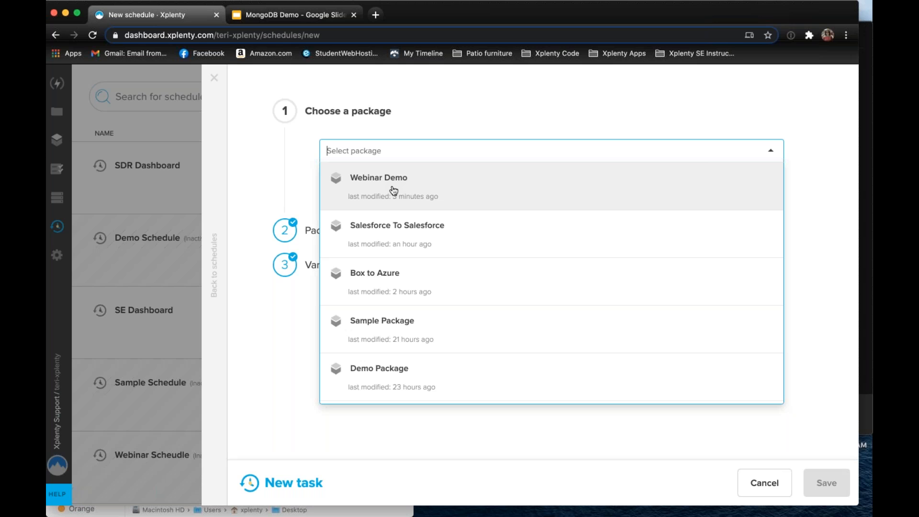
pyautogui.click(407, 192)
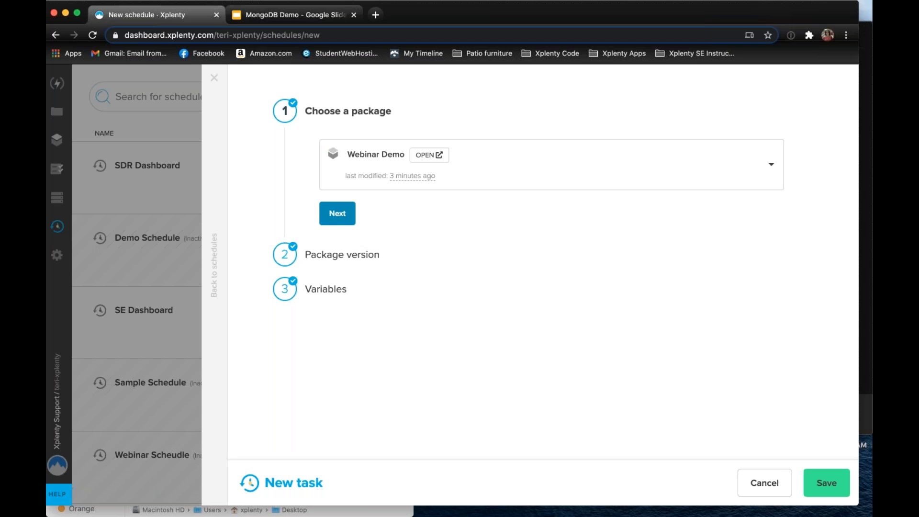
pyautogui.click(338, 254)
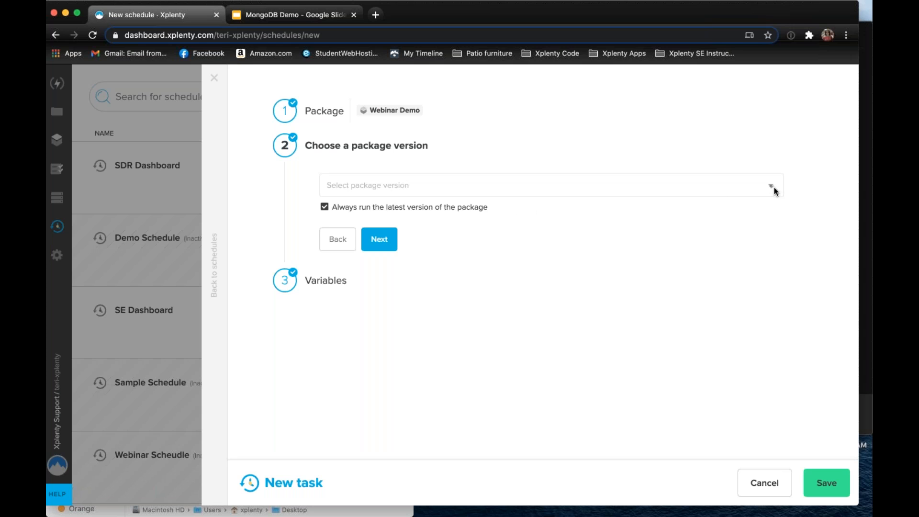
pyautogui.click(378, 239)
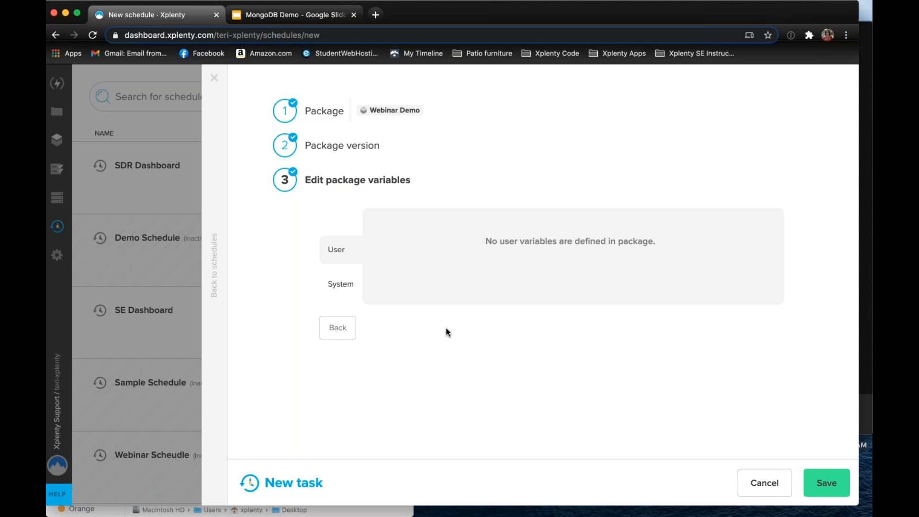
pyautogui.click(831, 484)
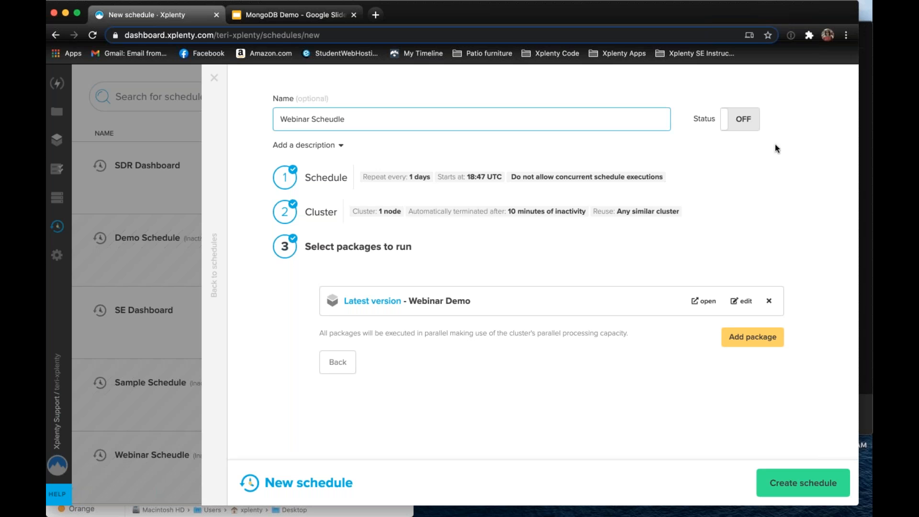
pyautogui.click(804, 485)
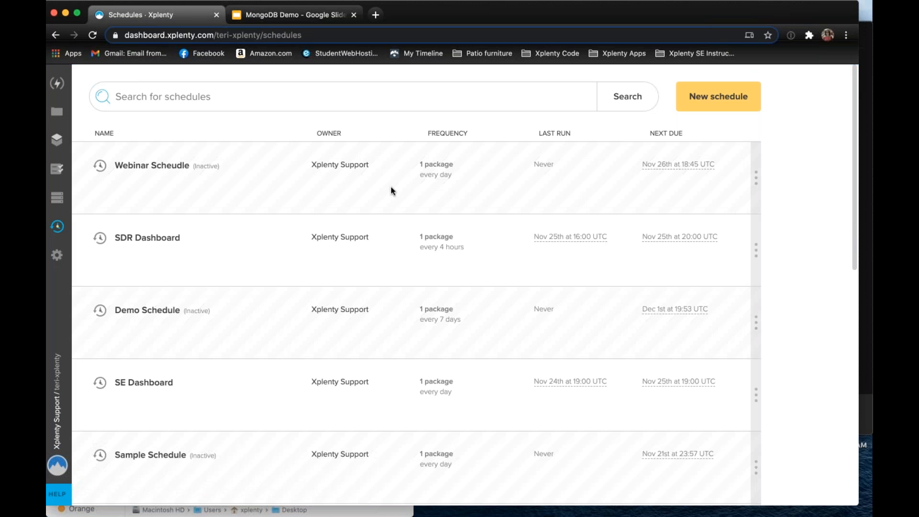
# Check the job list, and switch to the MongoDB Demo deck in Google Slides to present its contact slide, slide 2
pyautogui.click(57, 170)
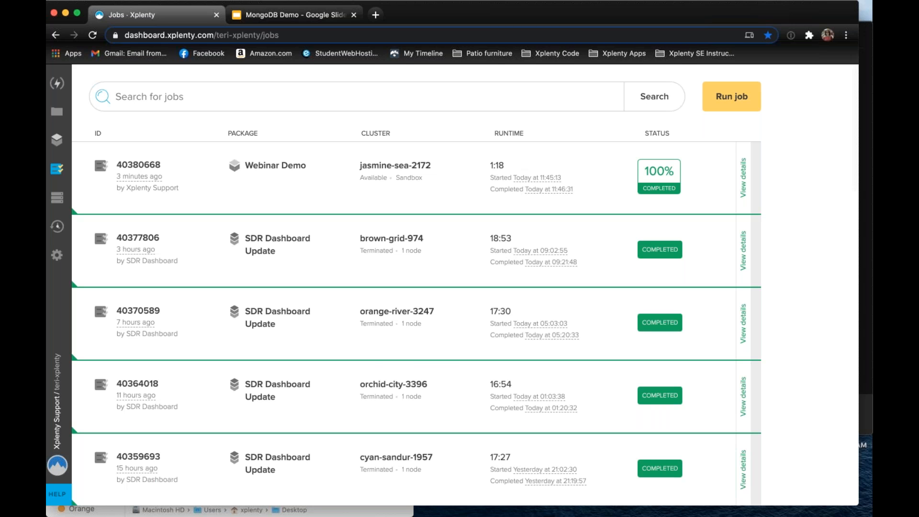
pyautogui.click(314, 15)
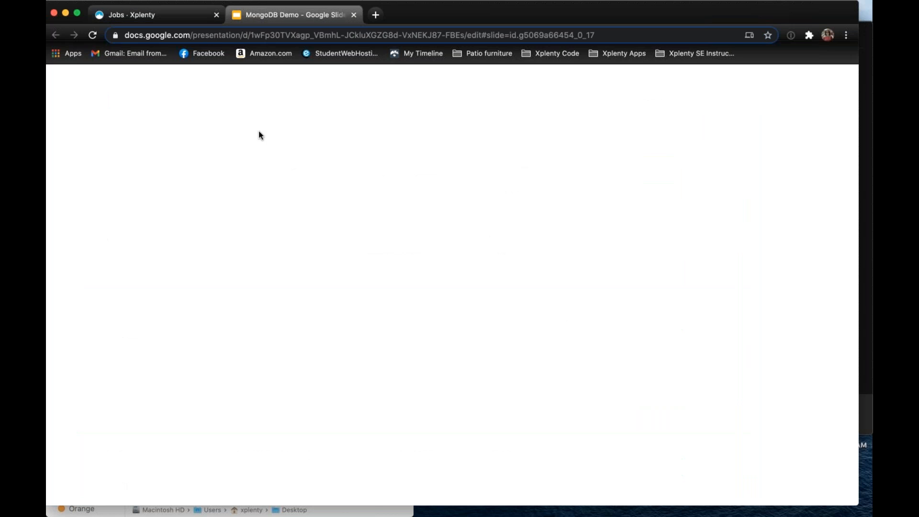
pyautogui.click(130, 236)
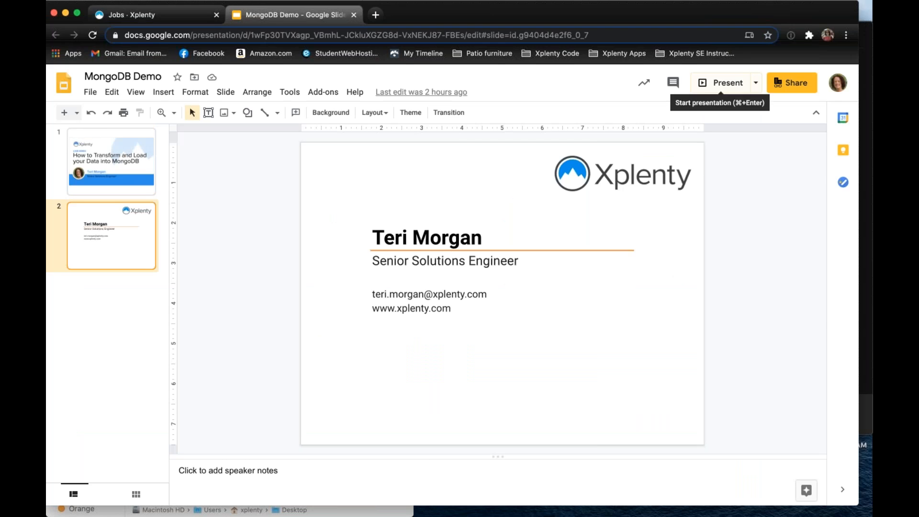
pyautogui.click(729, 83)
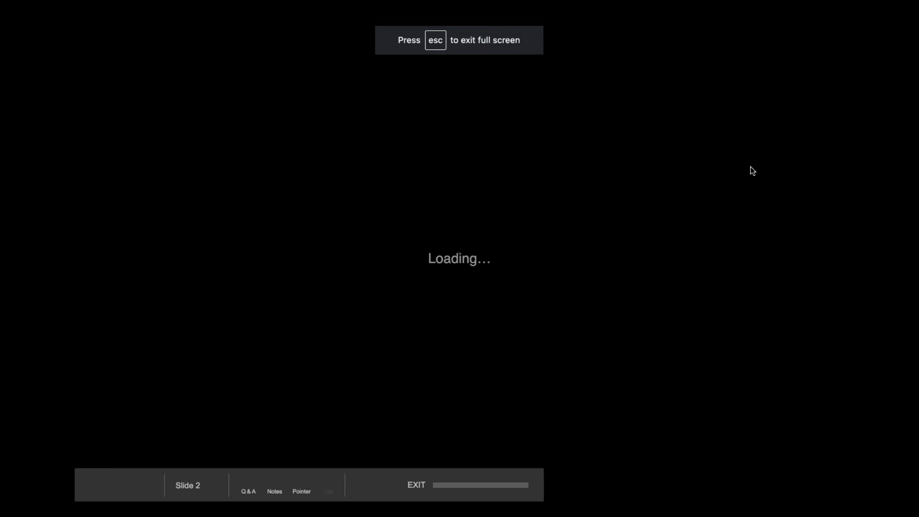